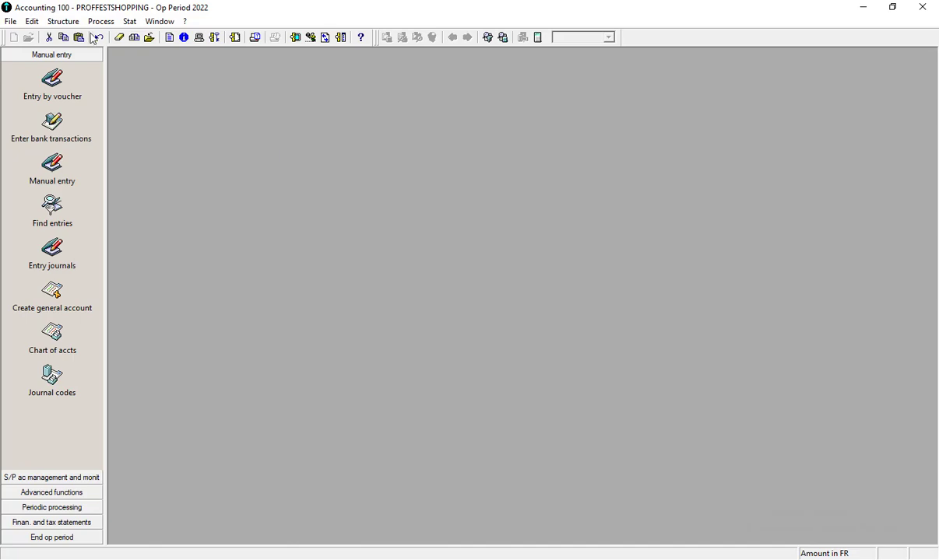
- Open the Journal codes list from Structure and launch the journal code creation wizard via Add new element
click(69, 21)
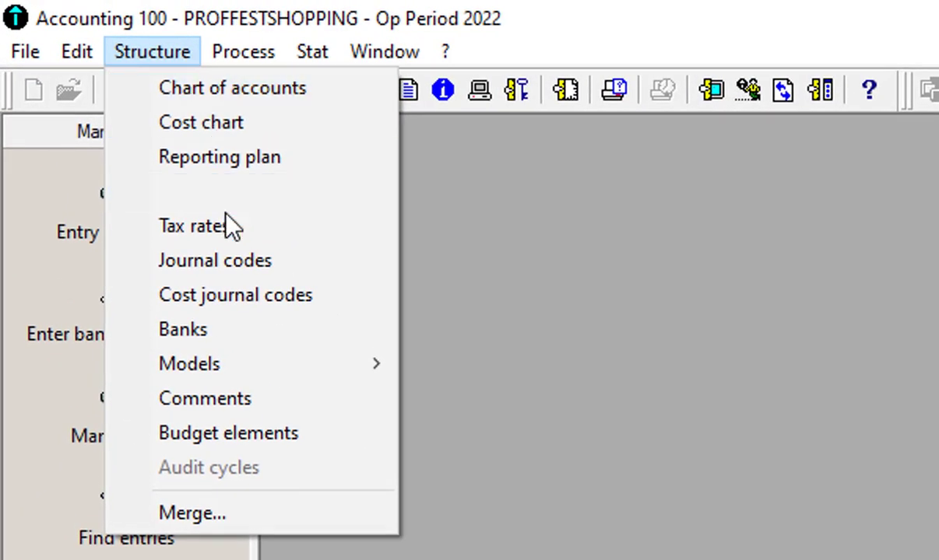
click(243, 265)
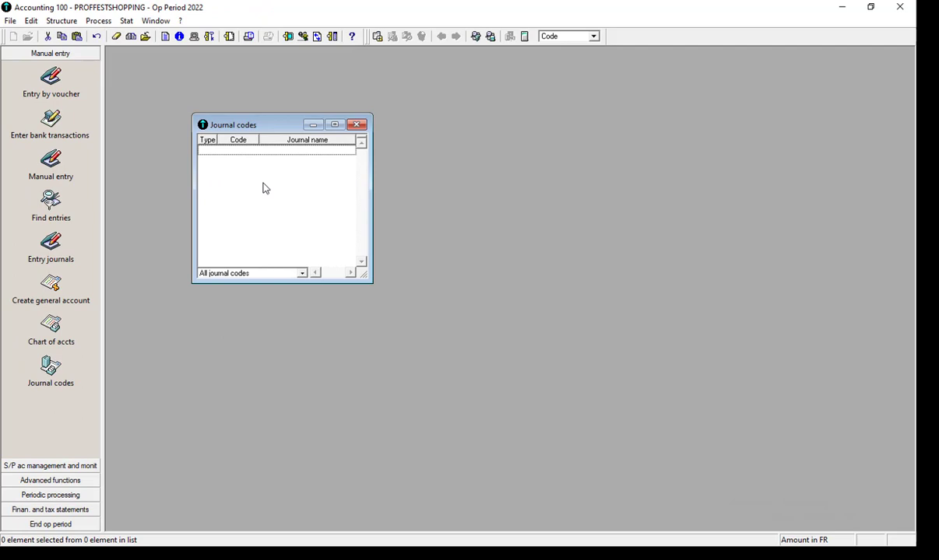
right_click(262, 188)
click(316, 274)
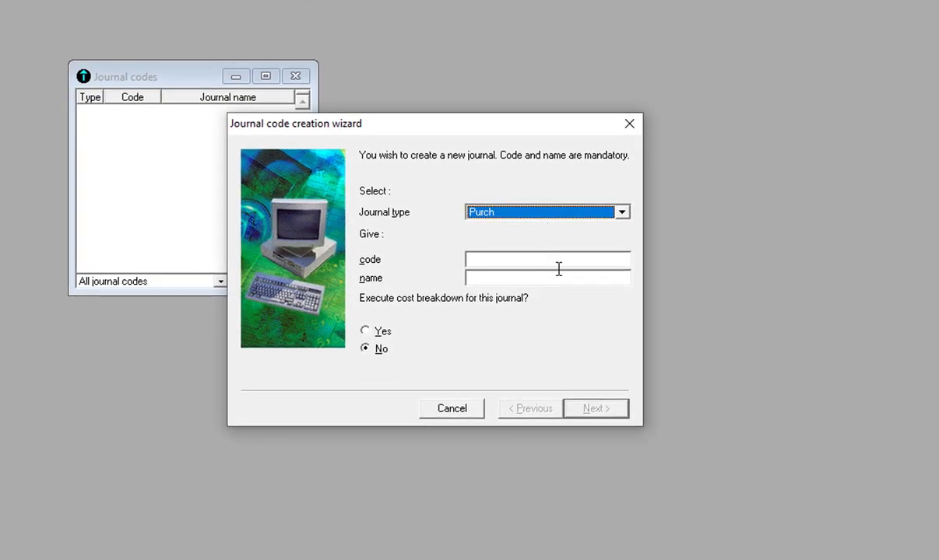
click(622, 213)
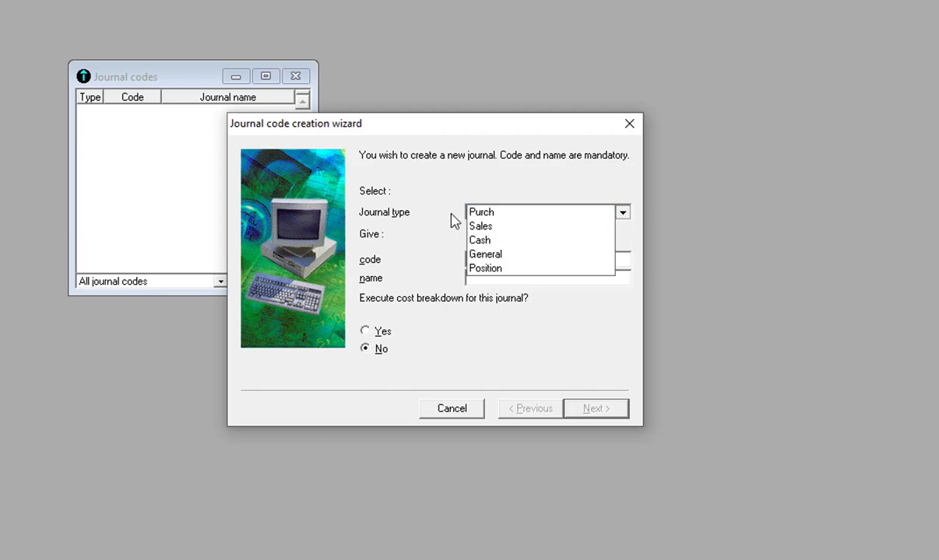
click(407, 218)
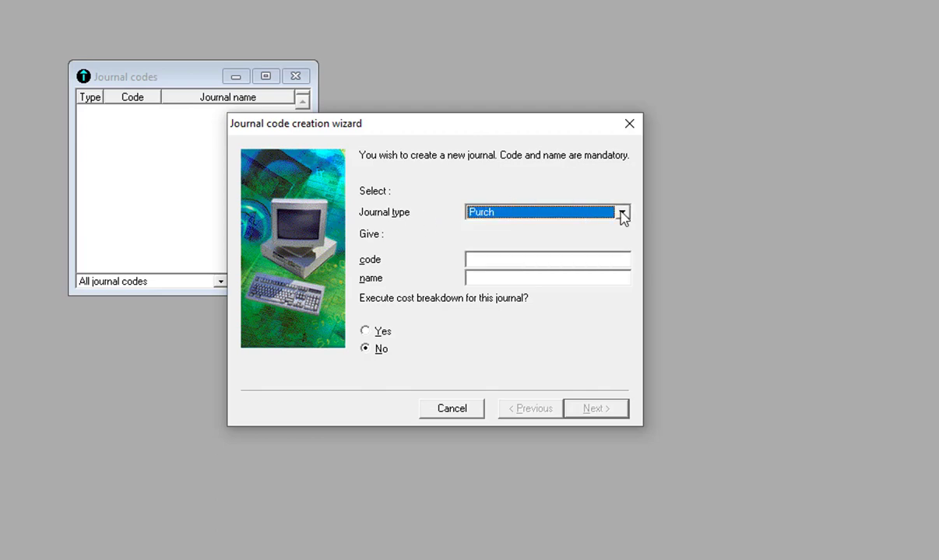
click(623, 214)
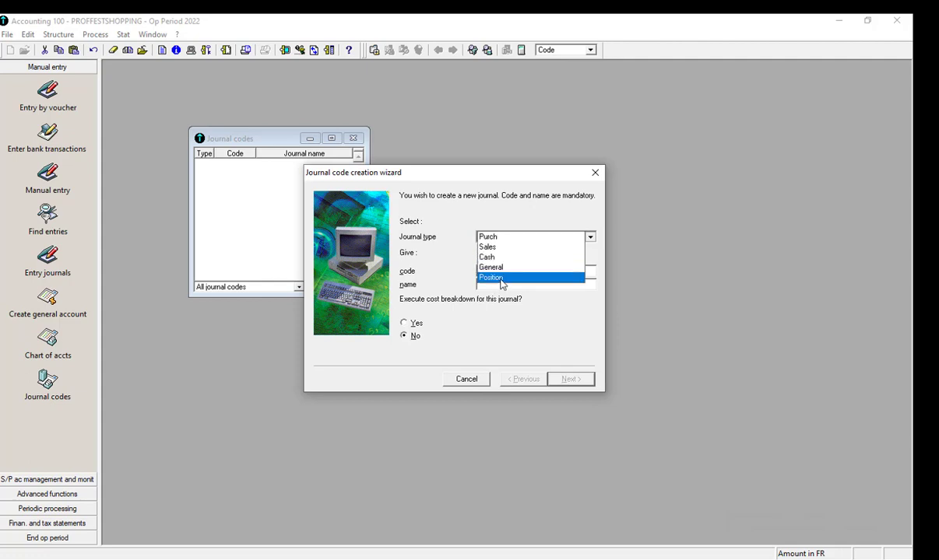
click(505, 237)
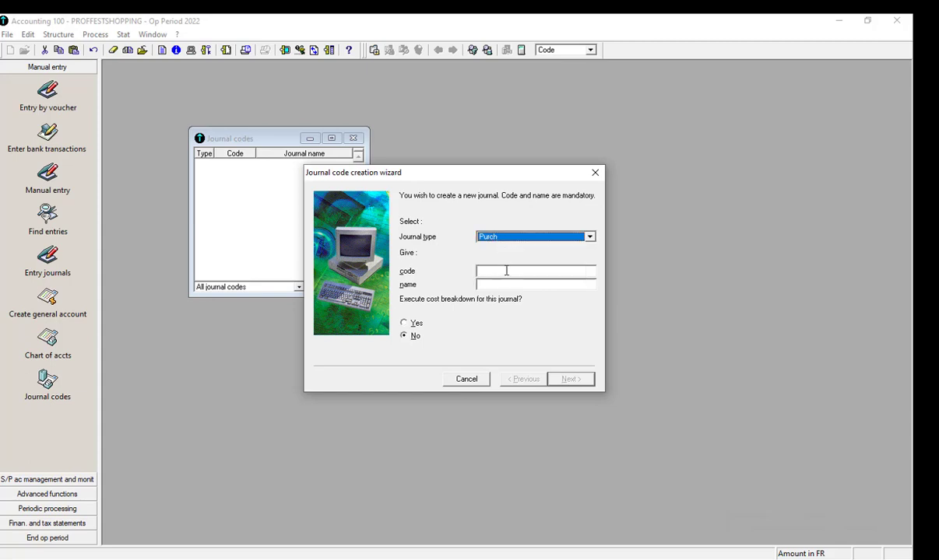
click(506, 269)
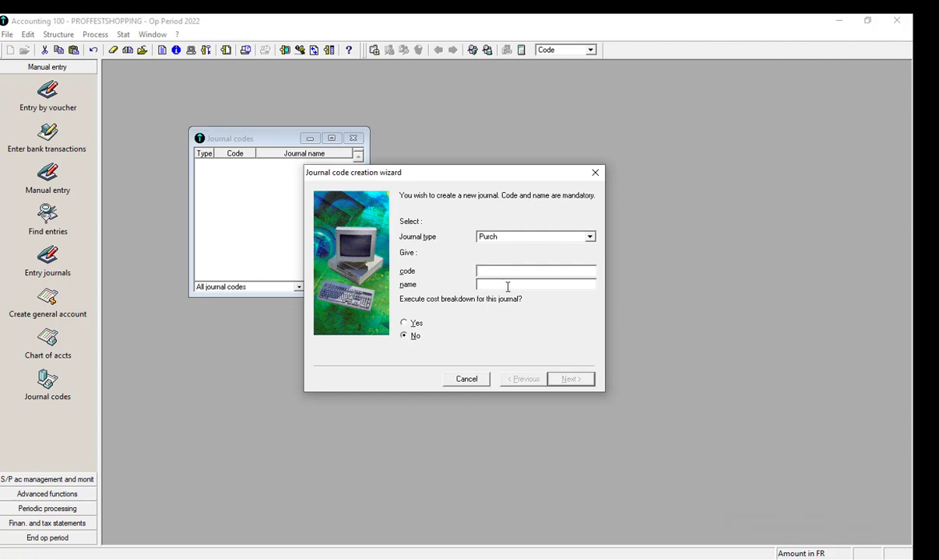
- Create Purchase journal PUR named PURCHASE JOURNAL with cost breakdown on and default numbering
text(PUR)
text(PUR)
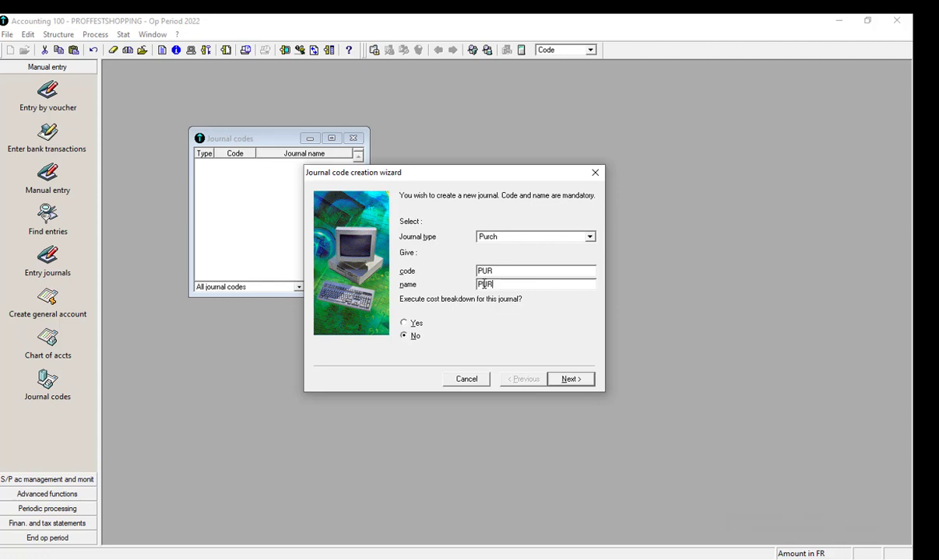
text(CHASE JUR)
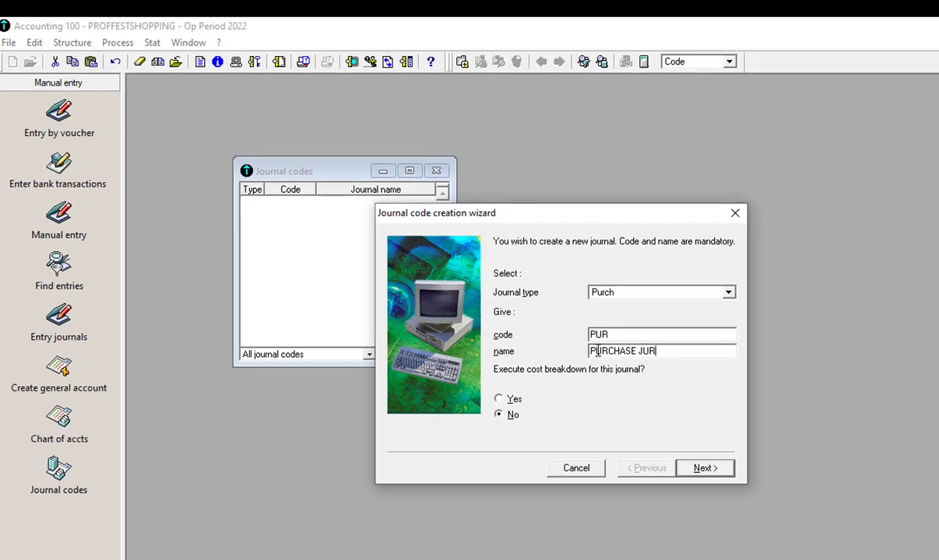
key(BackSpace)
key(BackSpace)
text(OURNAL)
click(507, 401)
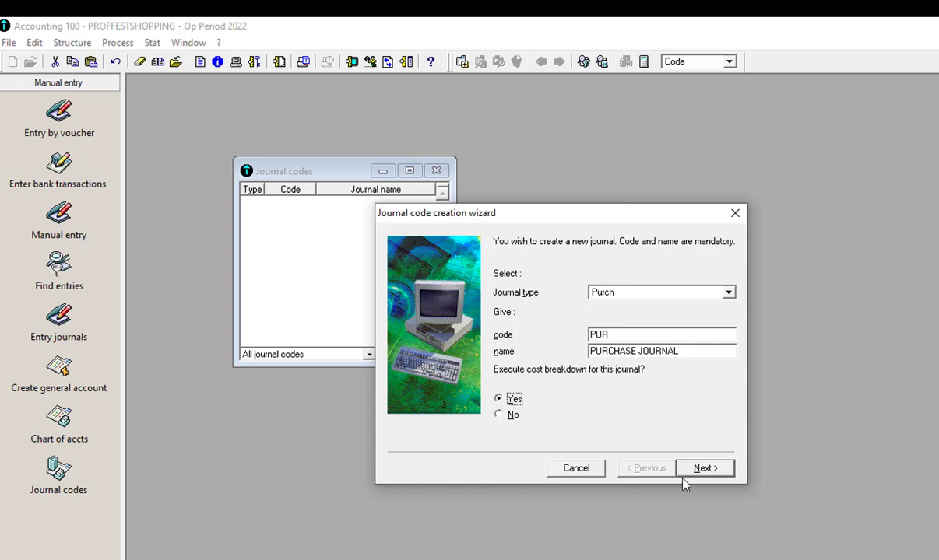
click(705, 469)
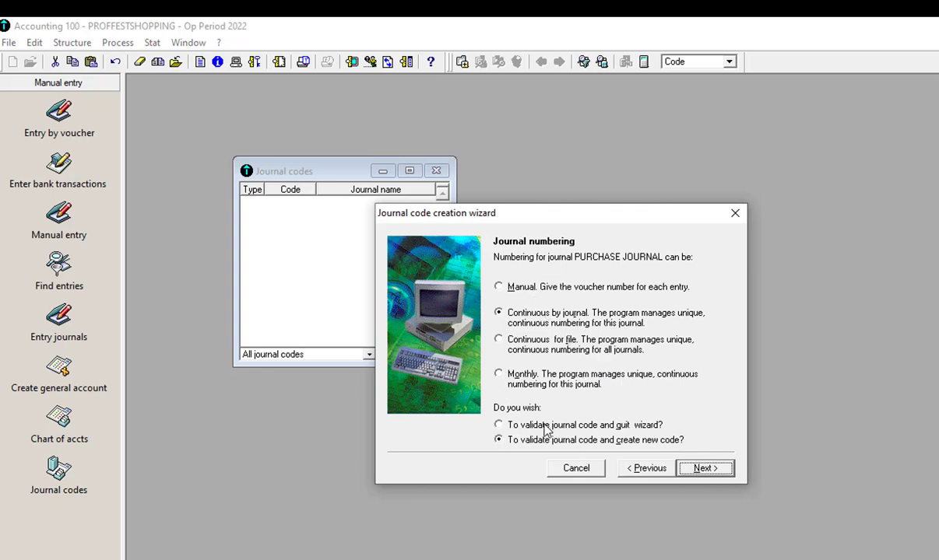
click(704, 468)
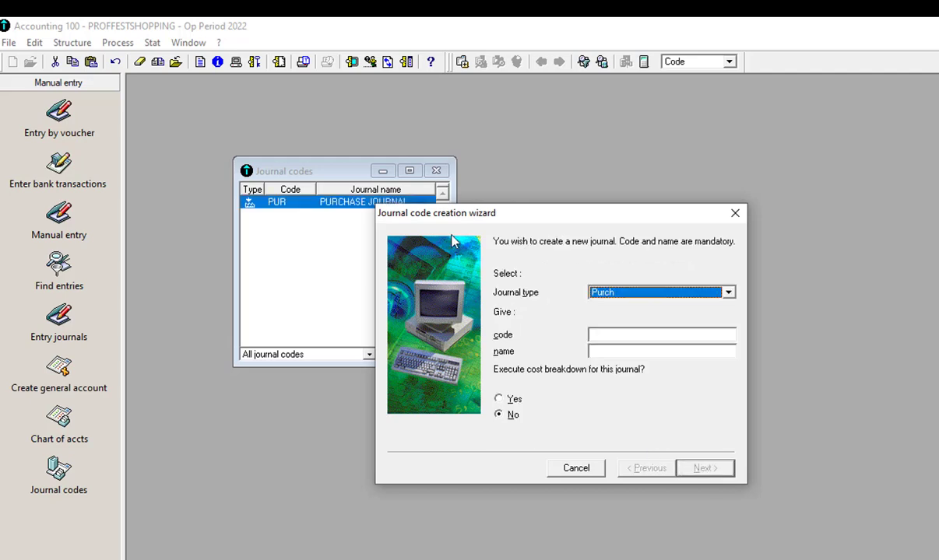
- Create Sales-type journal SL named SALES JOURNAL with cost breakdown on and default numbering
drag(483, 211, 621, 205)
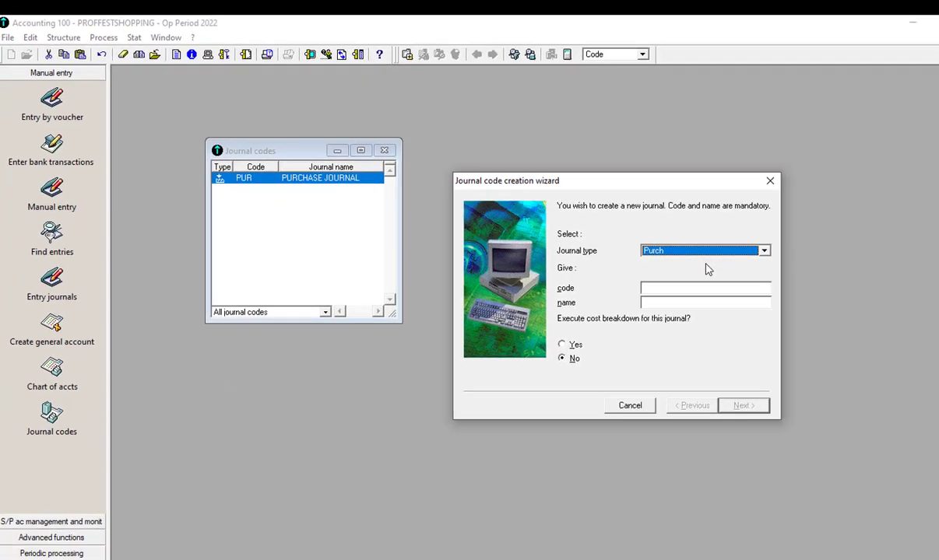
click(764, 249)
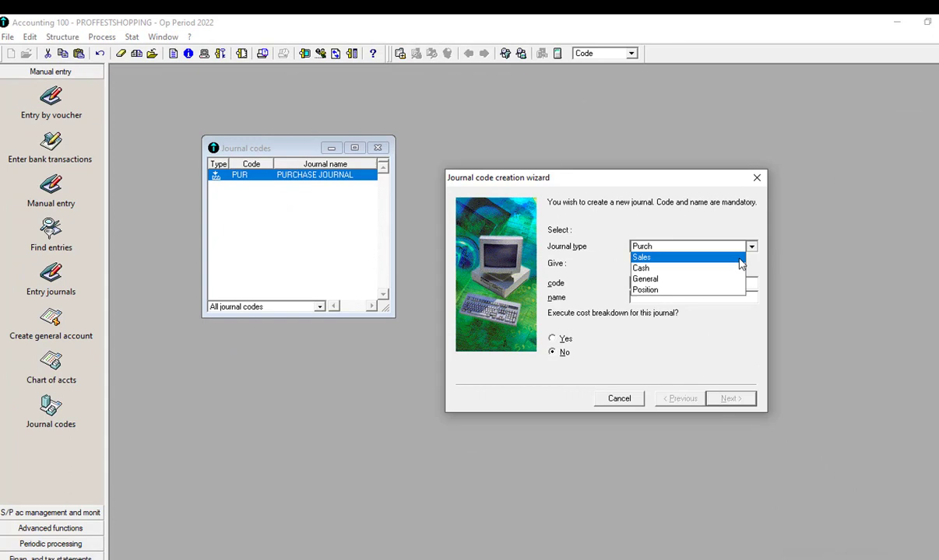
click(739, 258)
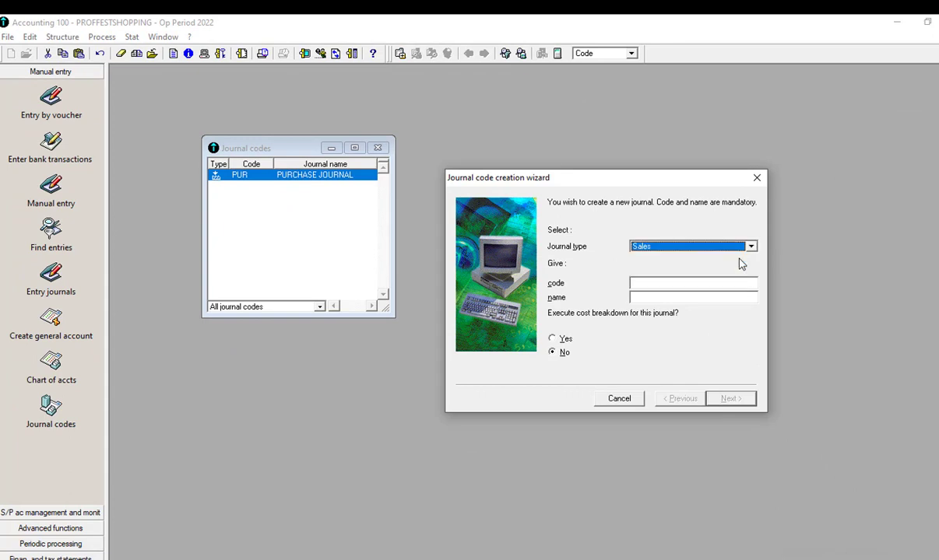
click(711, 280)
text(SL)
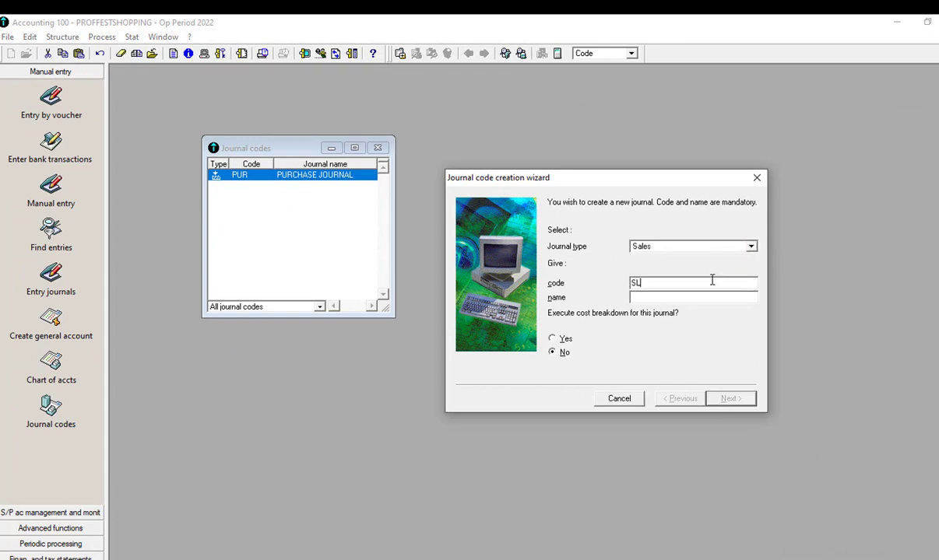
key(Tab)
text(SALES JOURNAL)
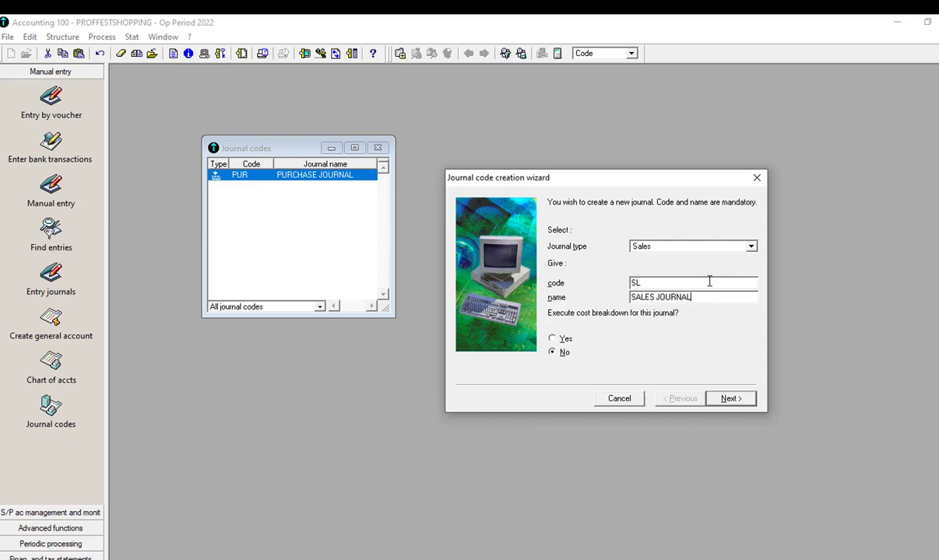
click(565, 339)
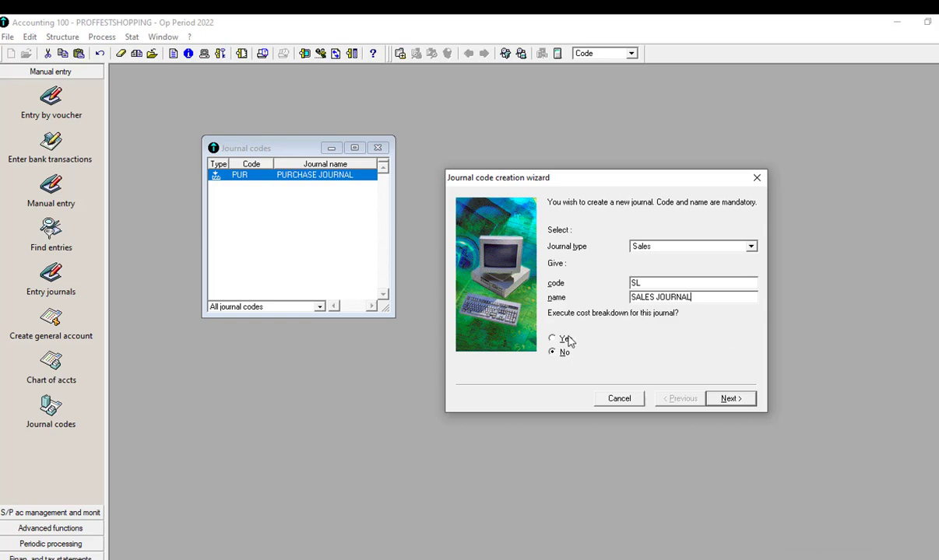
click(713, 400)
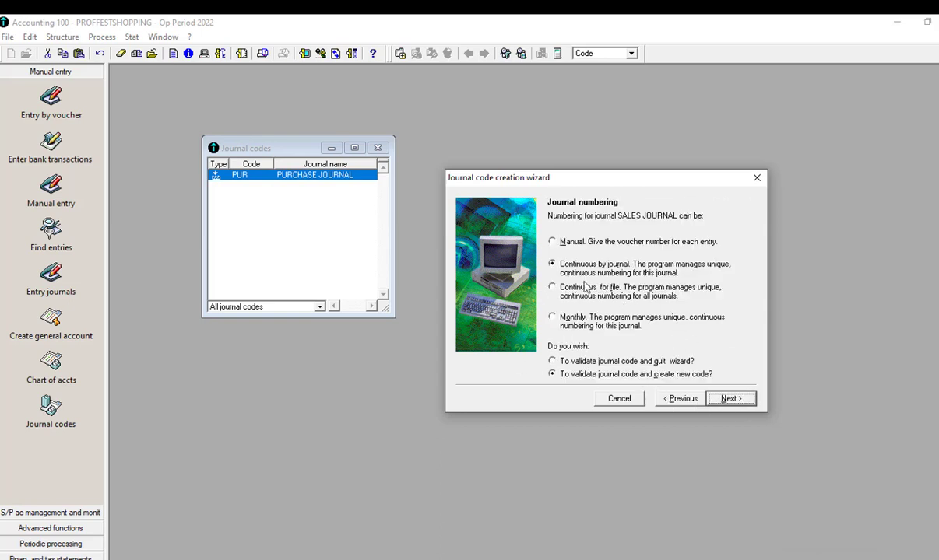
click(729, 398)
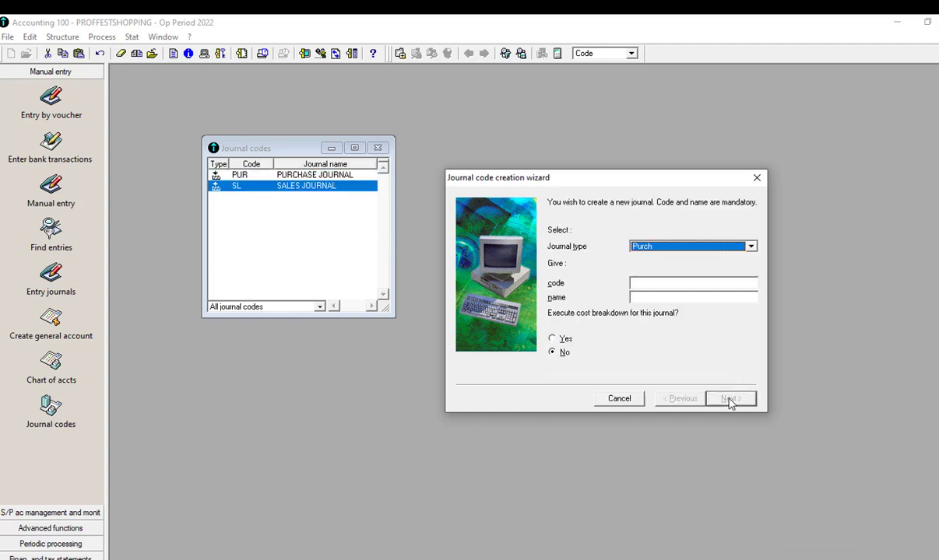
- Choose Cash as the new journal's type, ready to enter its code
click(750, 247)
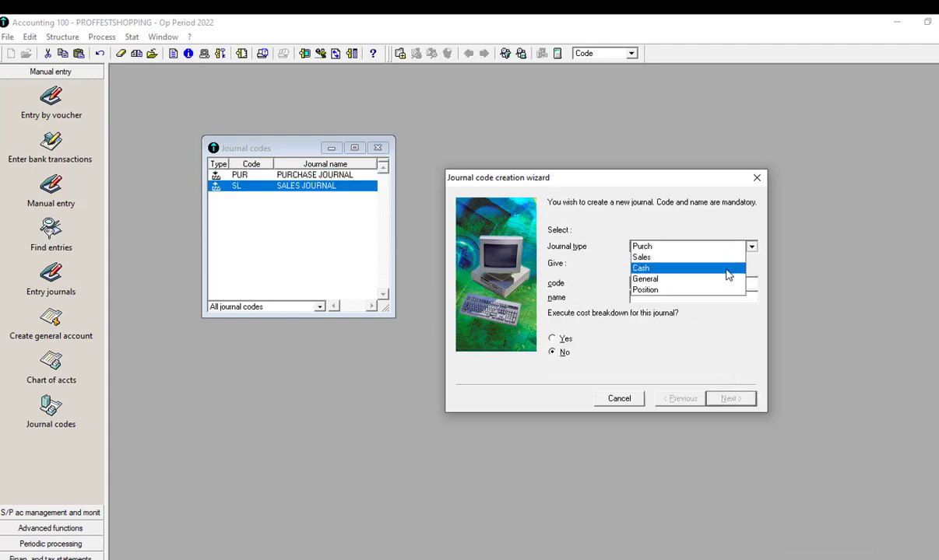
click(727, 270)
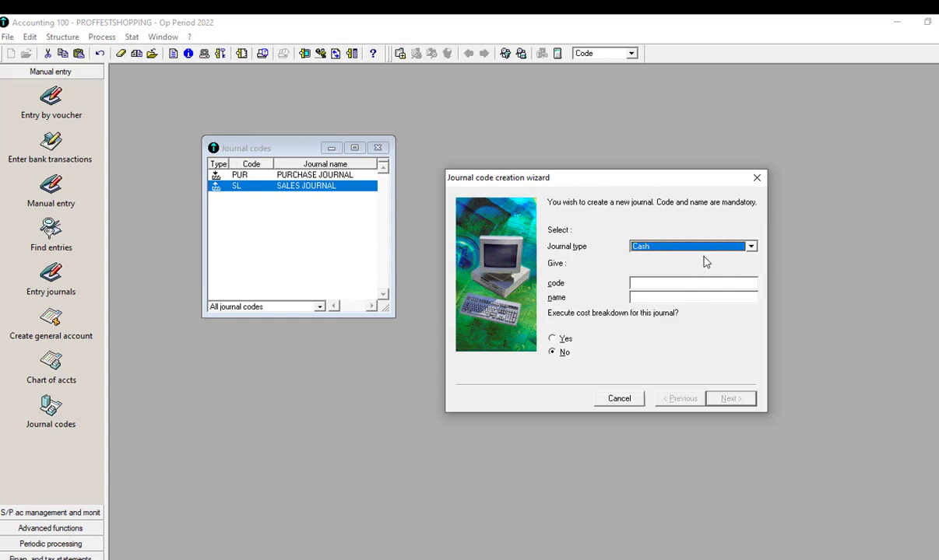
drag(647, 185, 664, 157)
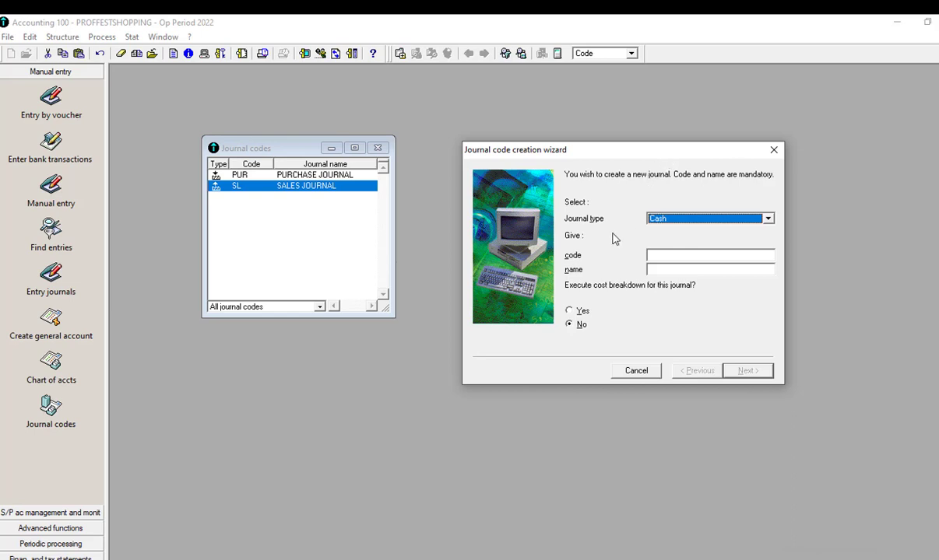
click(768, 217)
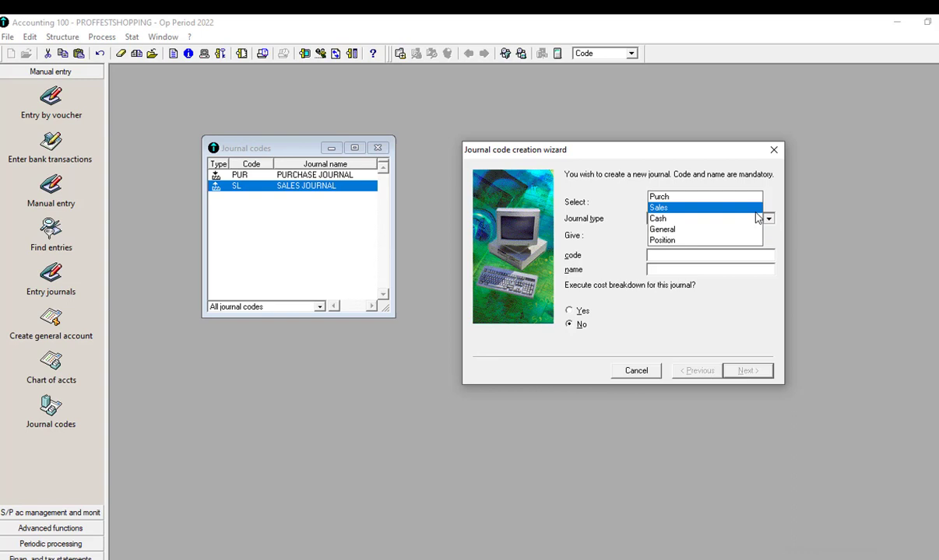
click(633, 231)
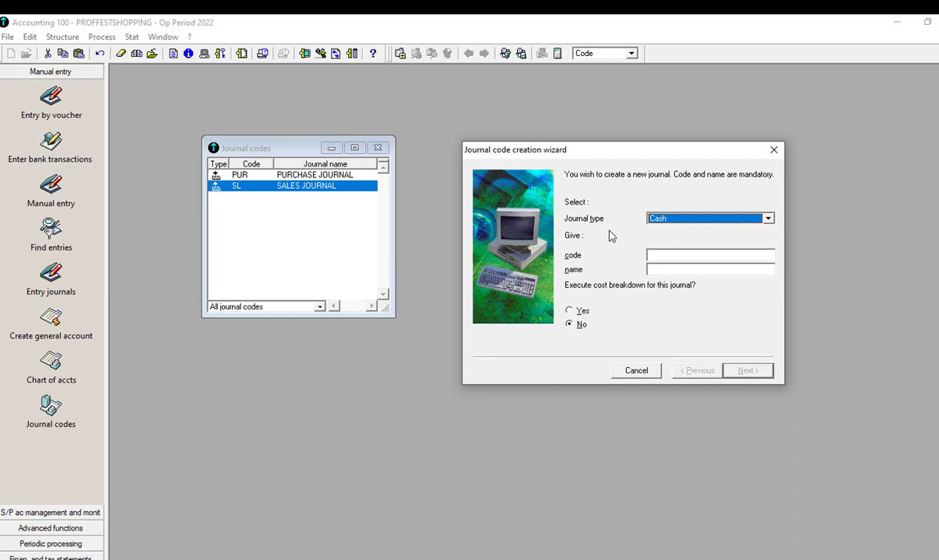
click(657, 258)
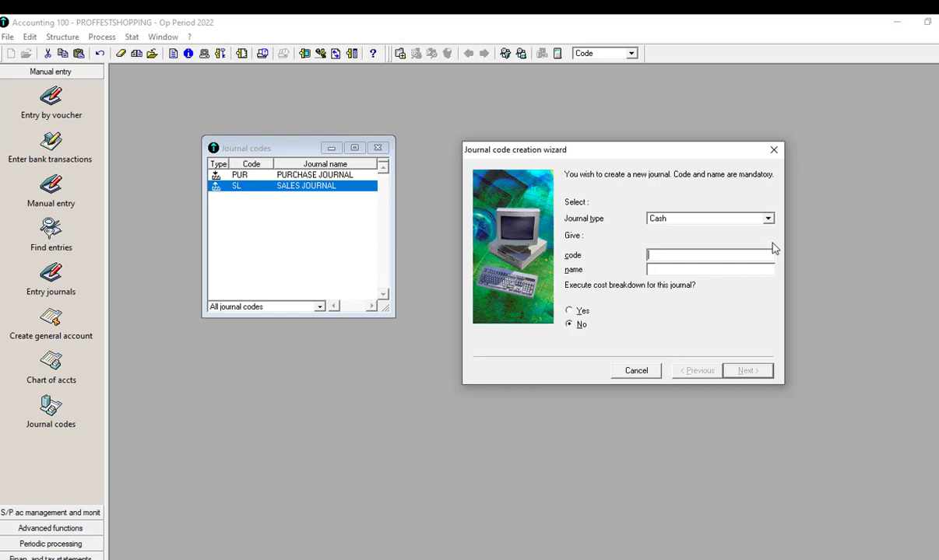
- Enter code CS and name CASH JOURNAL with cost breakdown on, then continue to cash settings
text(CS)
key(Tab)
text(CASH JOURNAL)
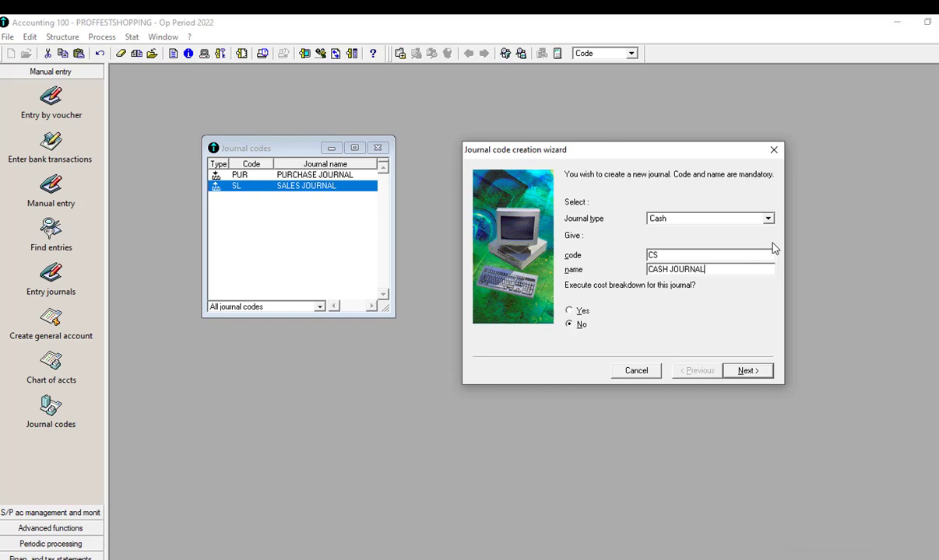
click(569, 312)
click(748, 372)
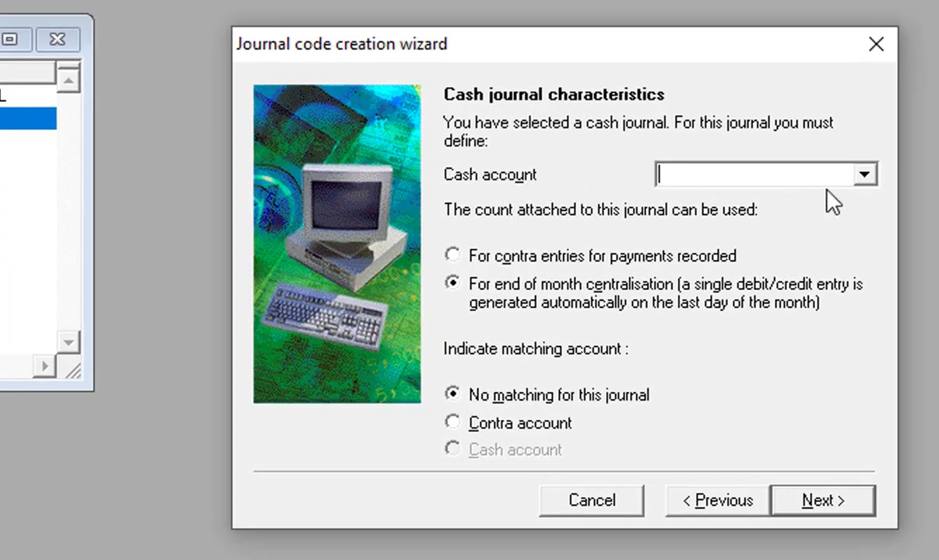
click(713, 499)
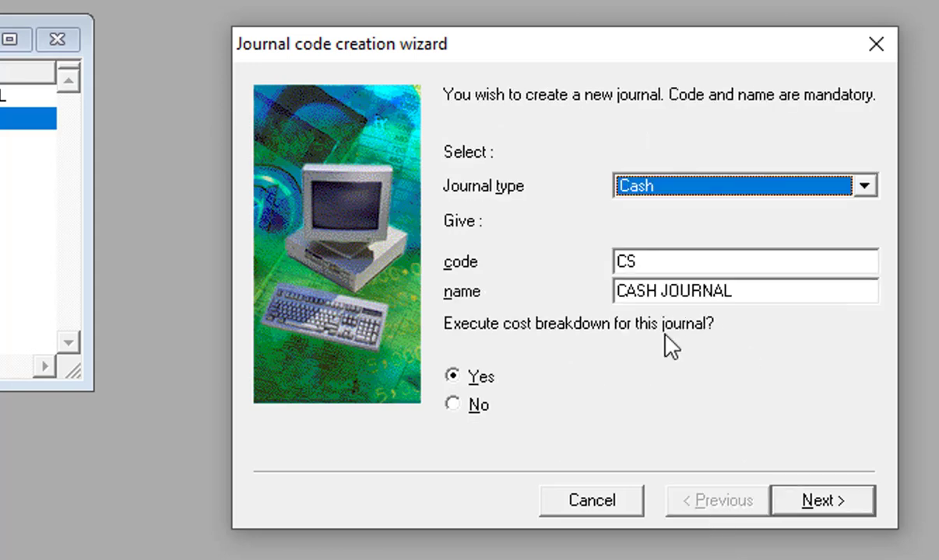
click(823, 502)
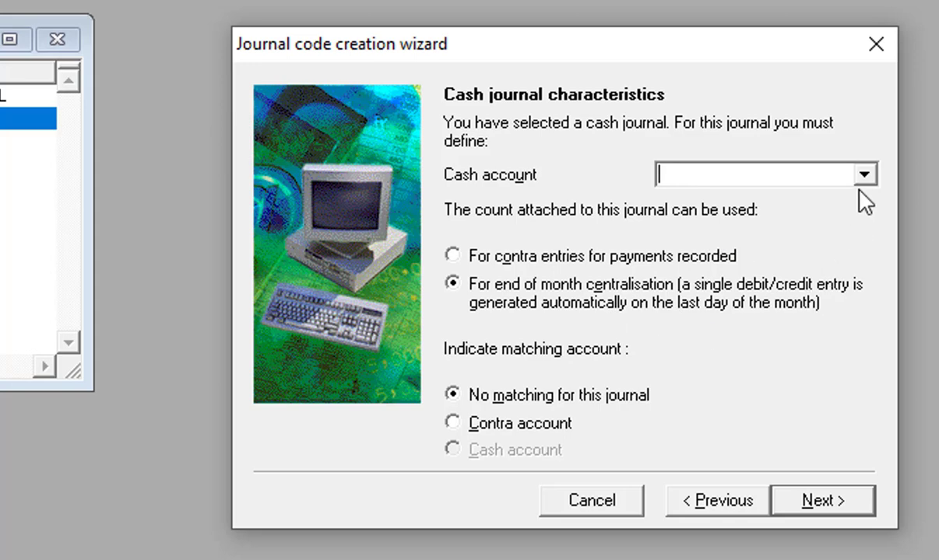
click(728, 491)
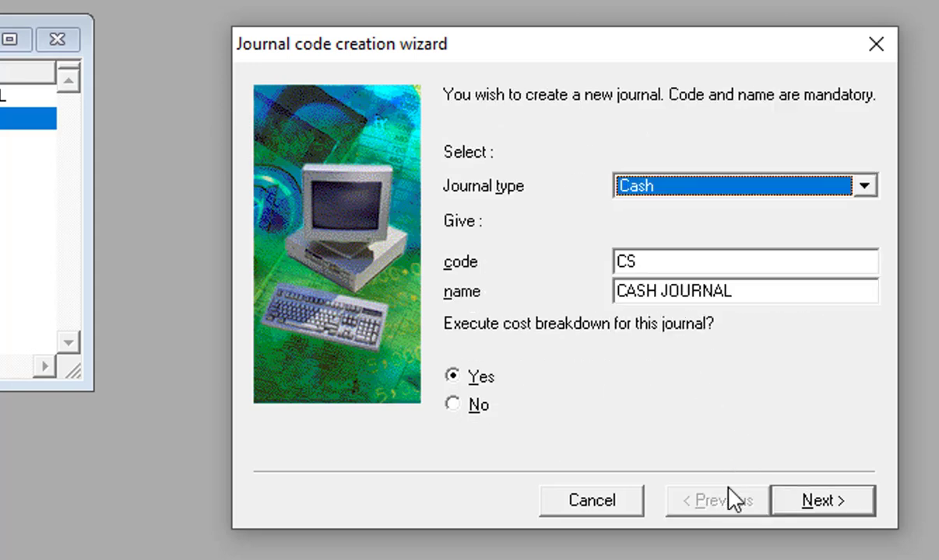
click(832, 506)
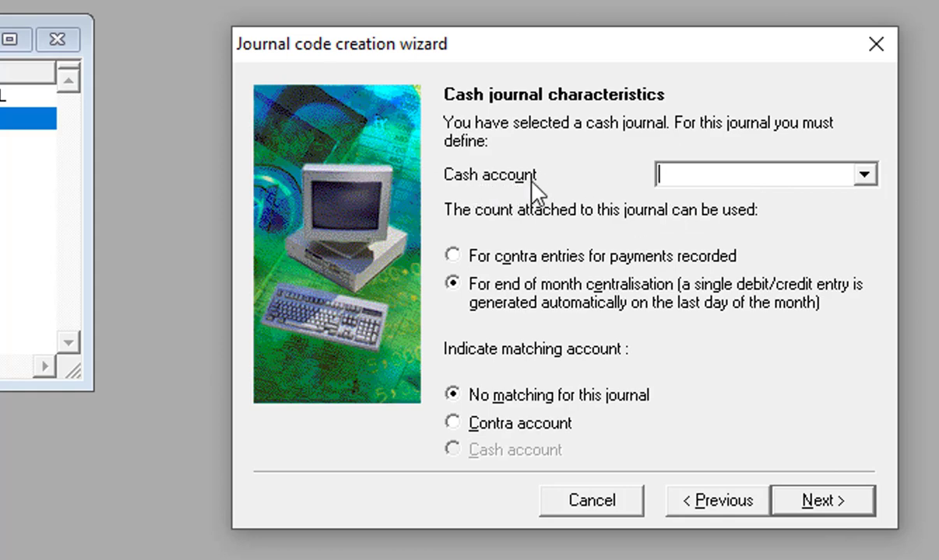
- Set cash account 571 CASH AT HAND for contra entries with cash-account matching, accepting the type warning
click(863, 180)
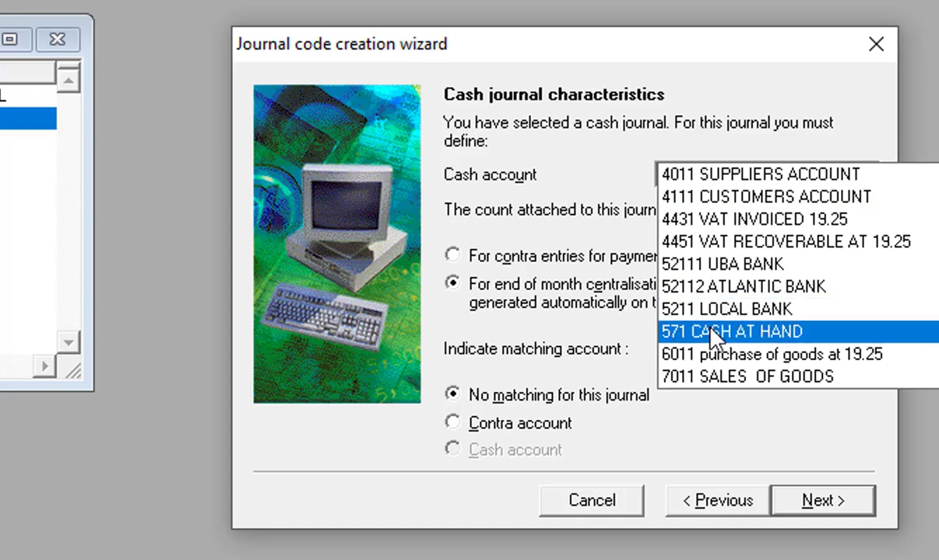
click(767, 336)
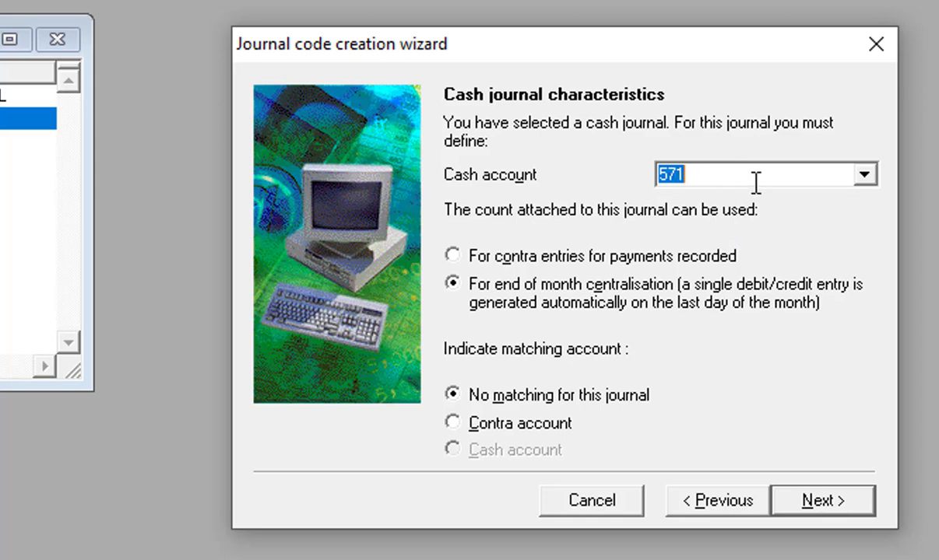
click(467, 256)
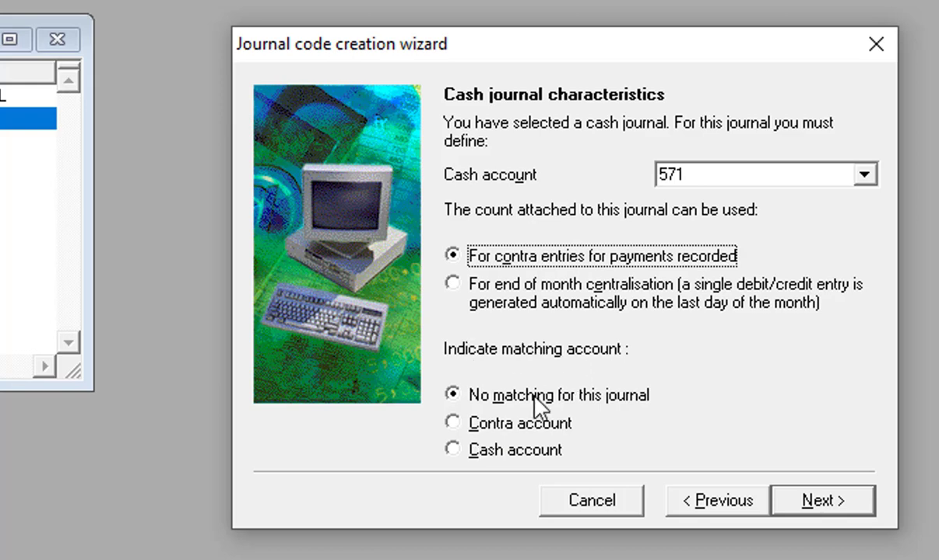
click(487, 453)
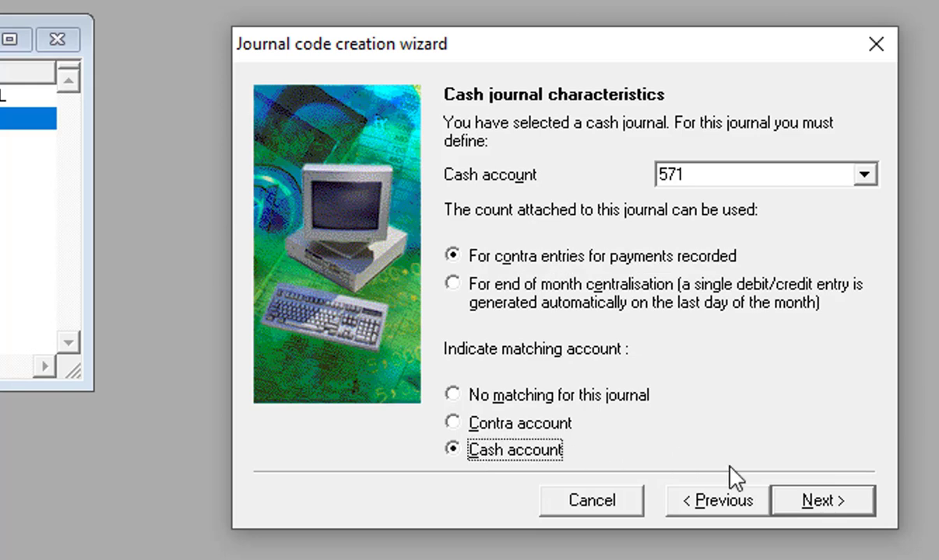
click(809, 504)
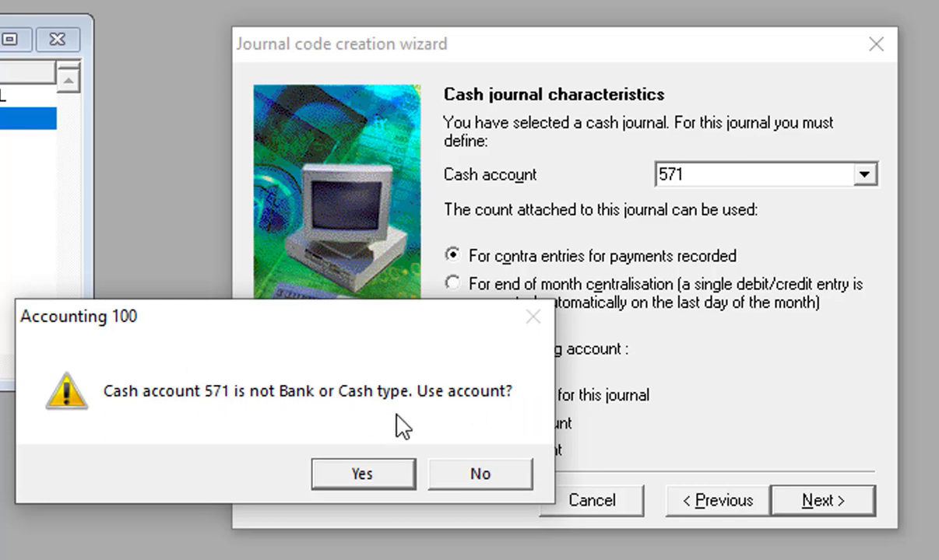
click(358, 476)
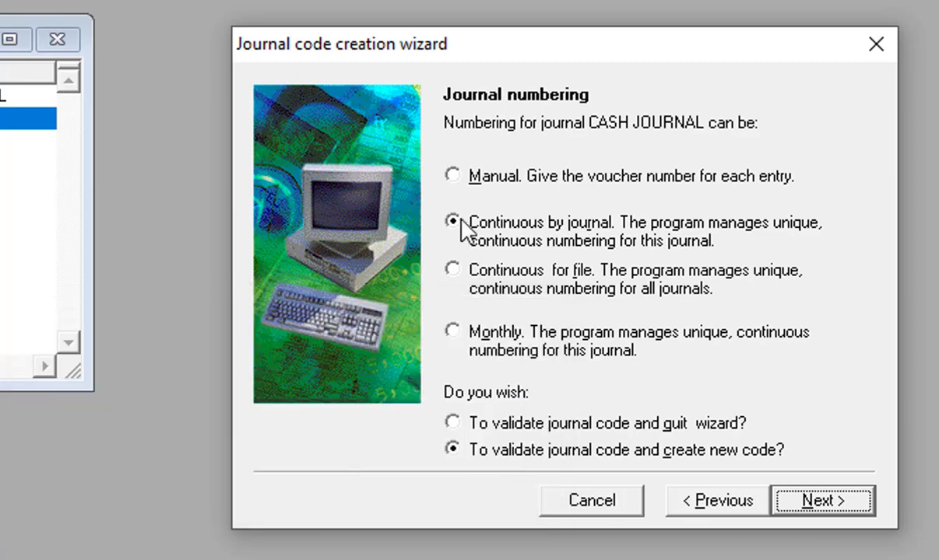
- Save CASH JOURNAL and start Cash-type journal BK1 named UBA BANK JOURNAL
click(802, 502)
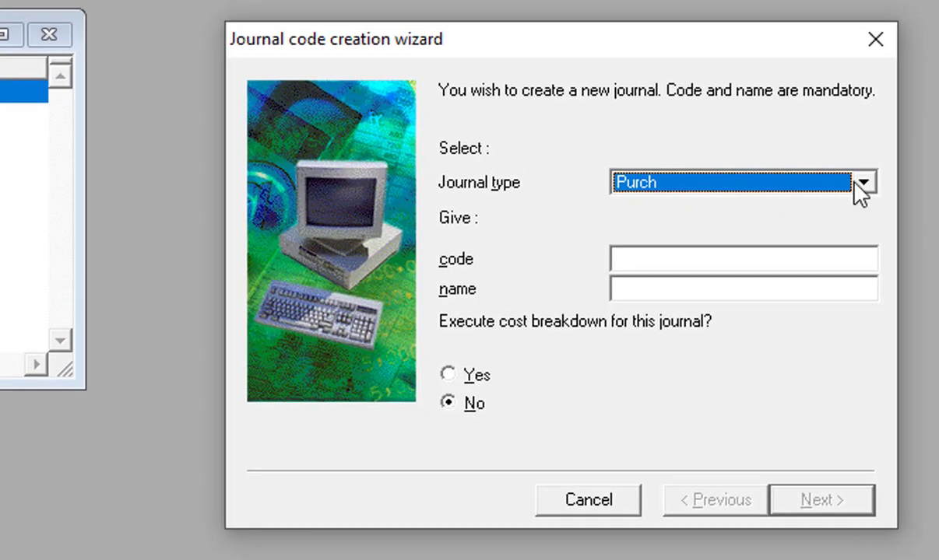
click(878, 274)
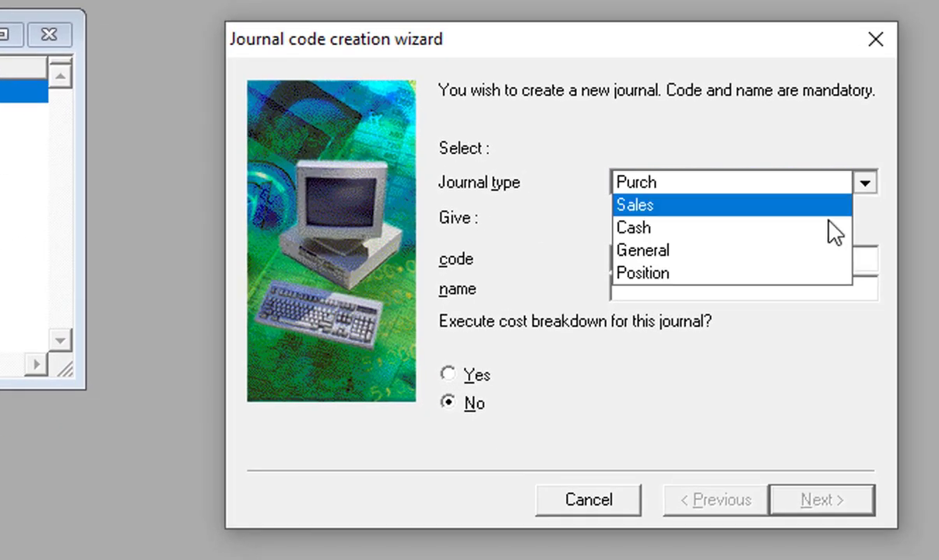
click(658, 232)
click(646, 263)
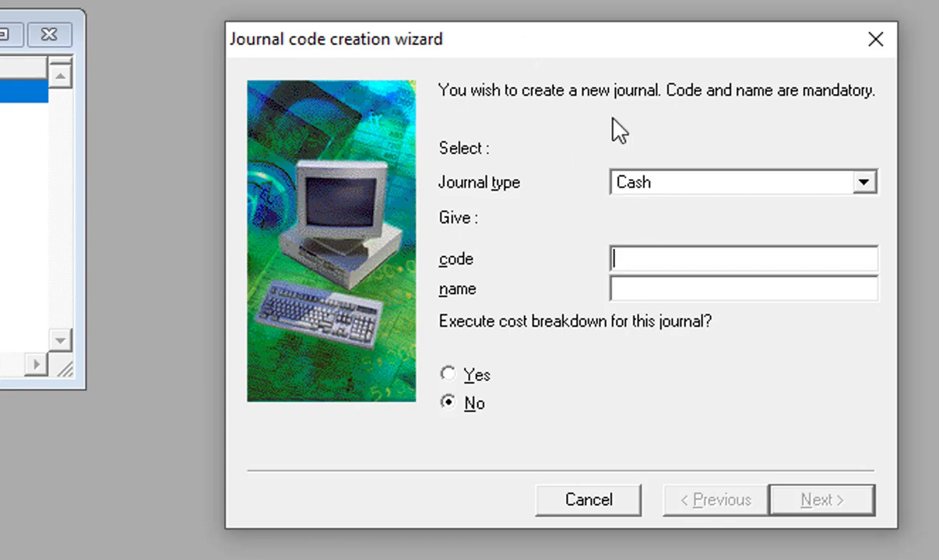
drag(603, 46, 607, 5)
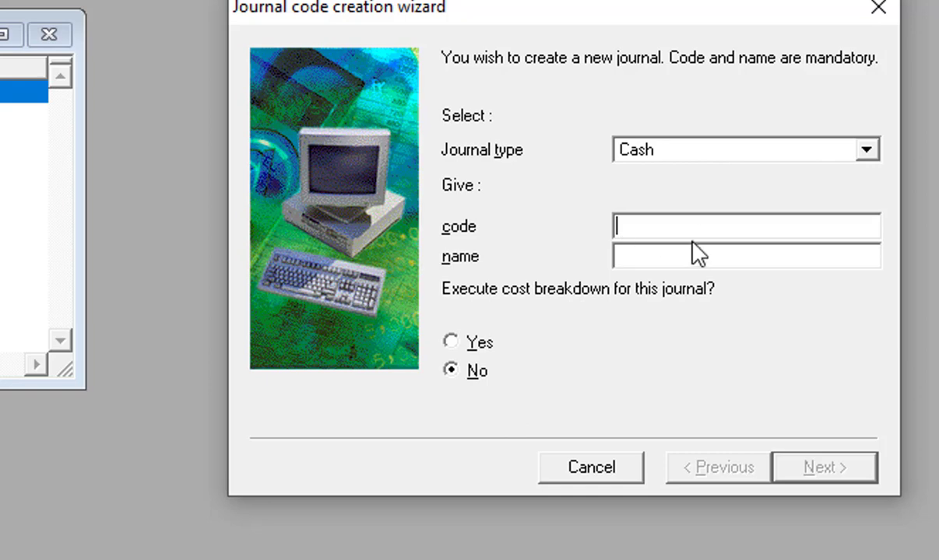
text(BK1)
key(Tab)
text(UB)
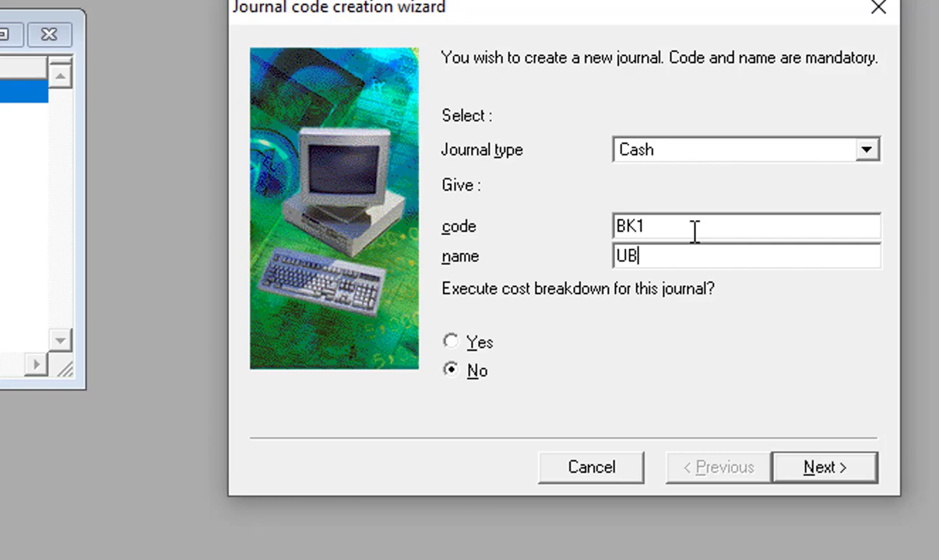
text(A BANK JOURN)
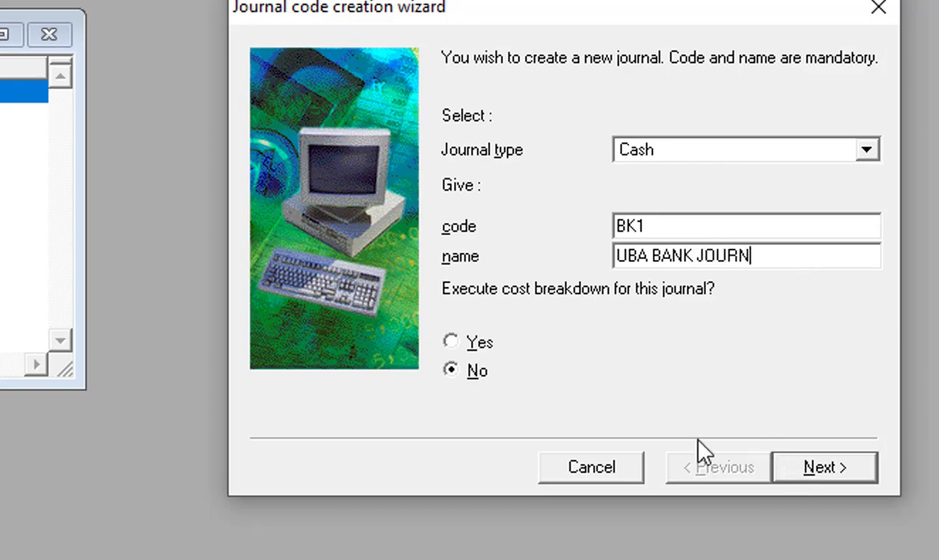
text(AL)
click(841, 478)
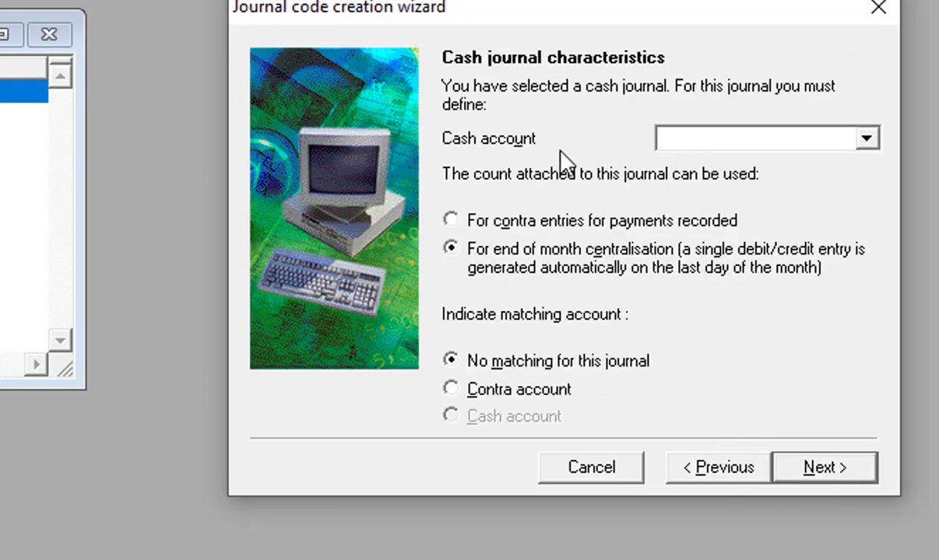
- Give BK1 cash account 52111 UBA BANK for contra entries with cash-account matching, then save it
click(864, 140)
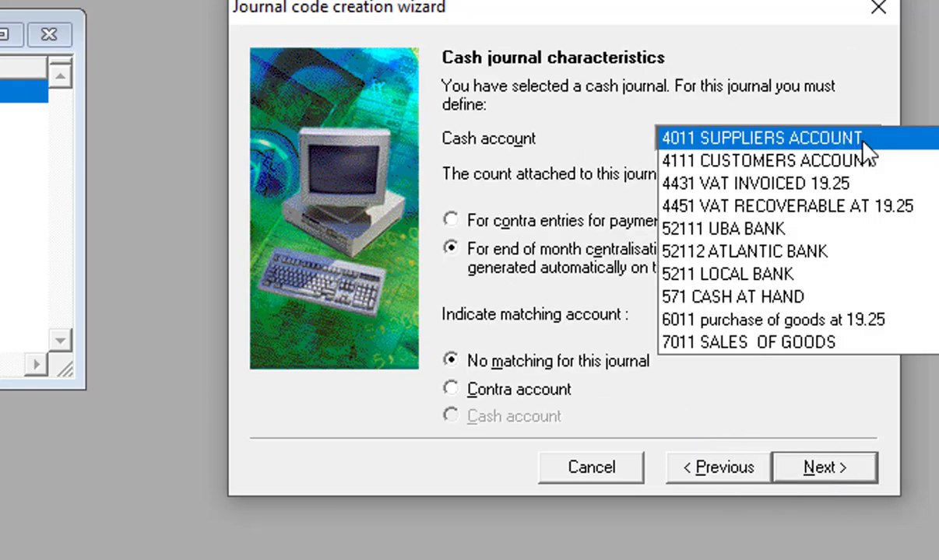
click(714, 231)
click(492, 222)
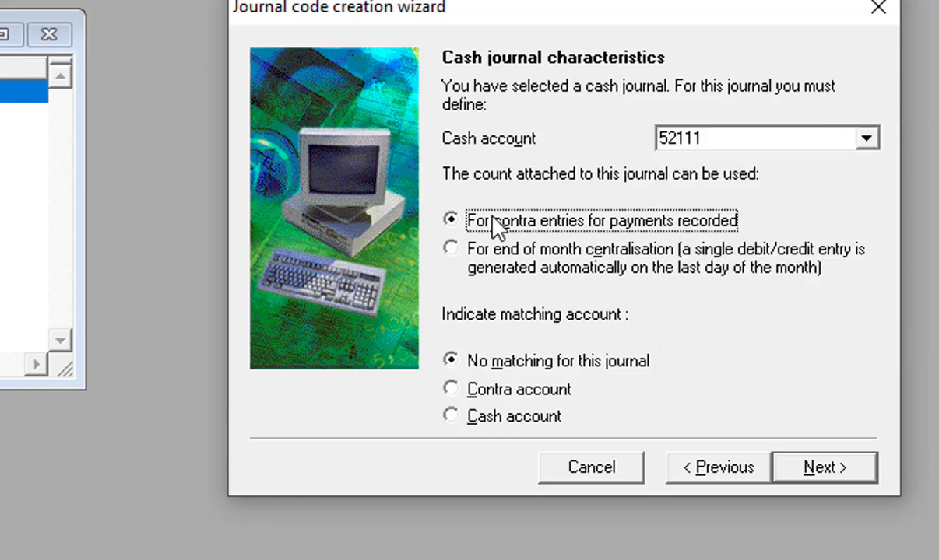
click(490, 418)
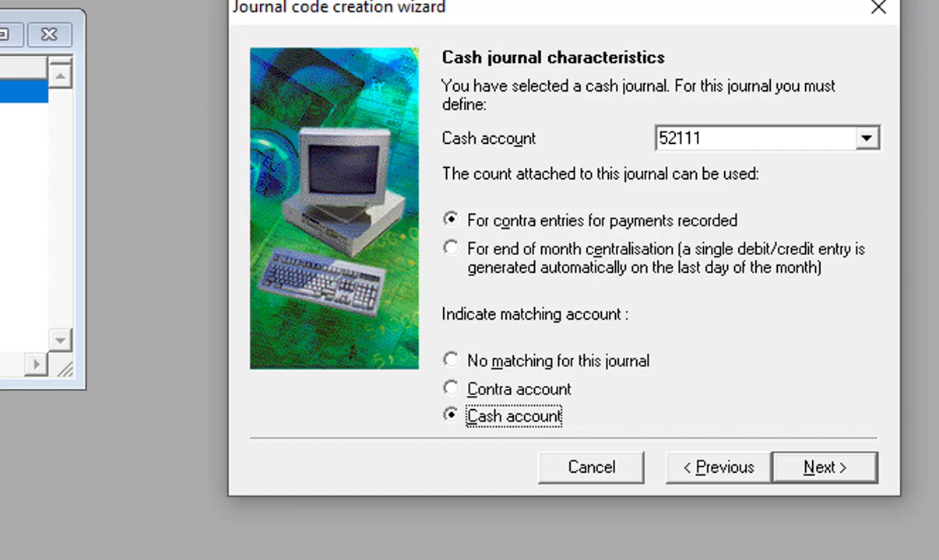
click(825, 467)
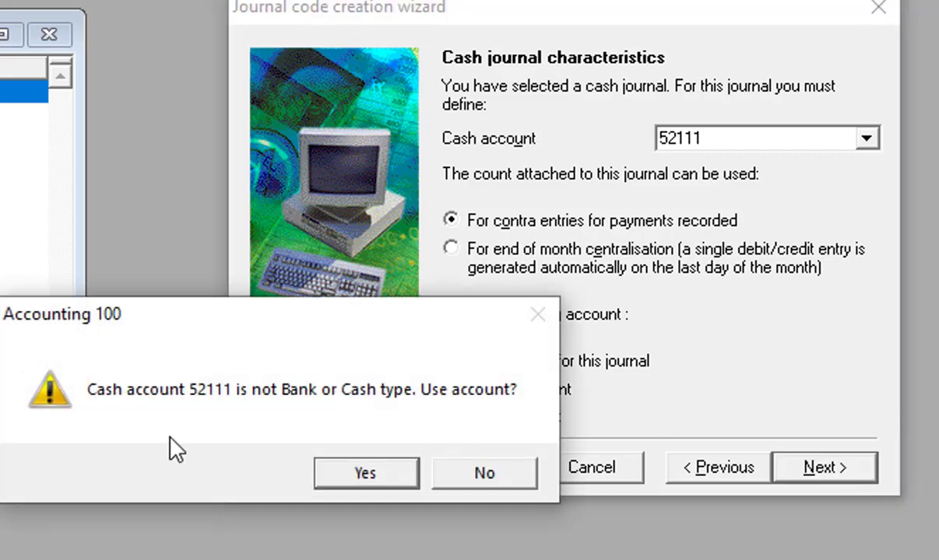
click(383, 477)
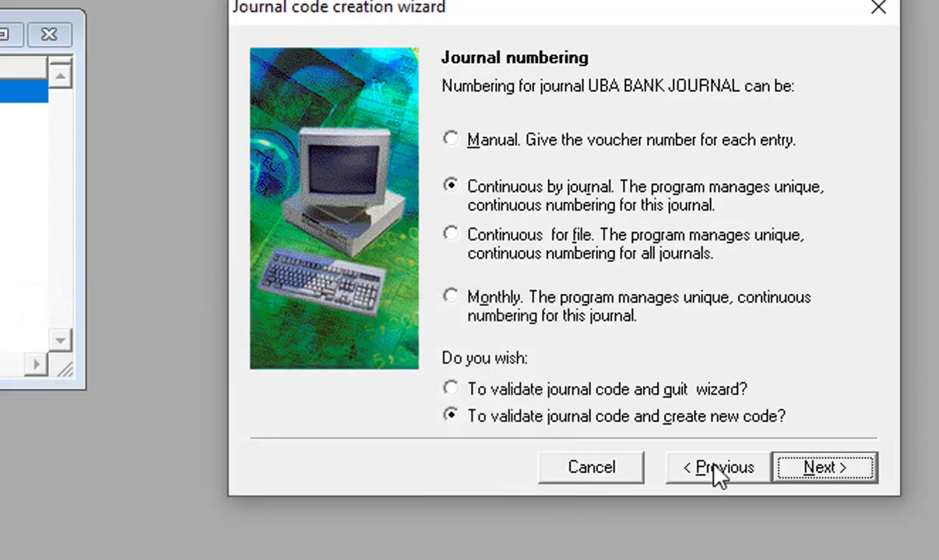
click(791, 471)
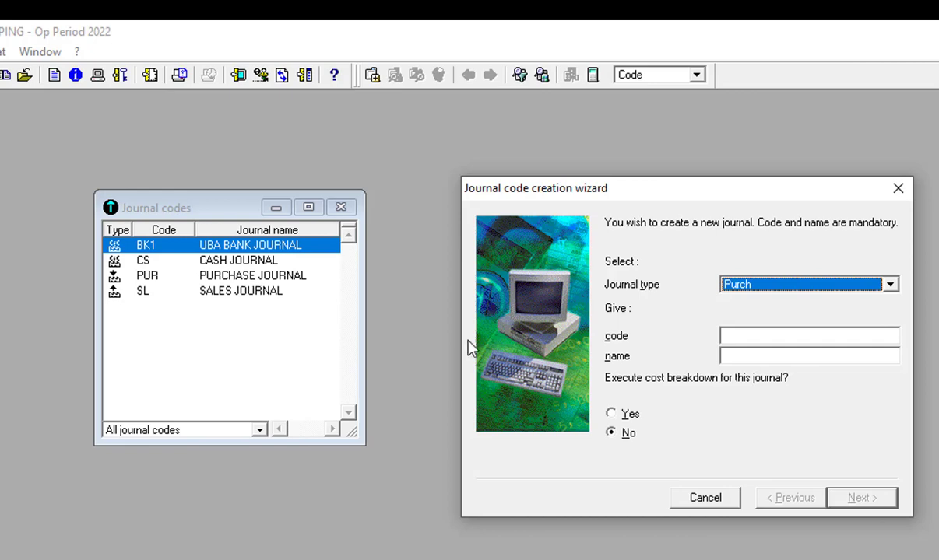
- Create General-type journal GEN named GENERAL JOURNAL with continuous-by-journal numbering
click(889, 285)
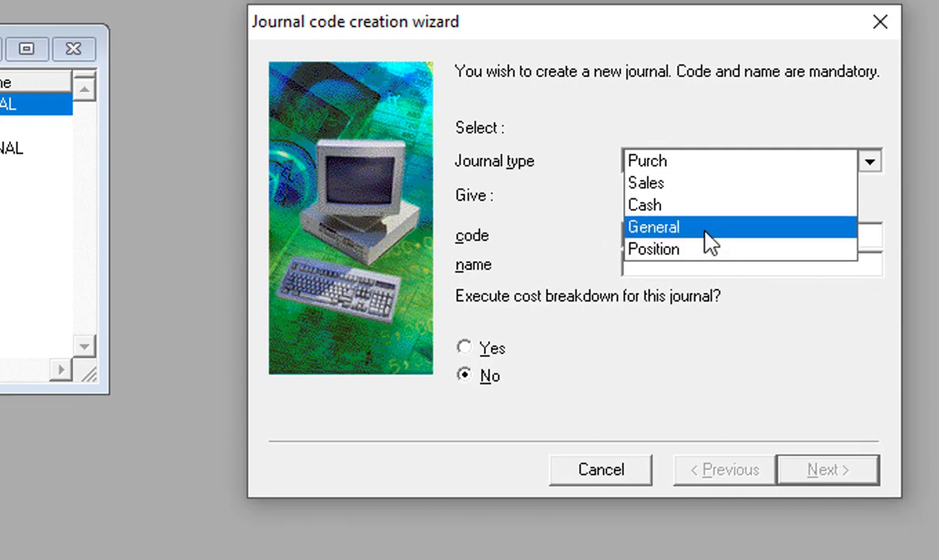
click(705, 227)
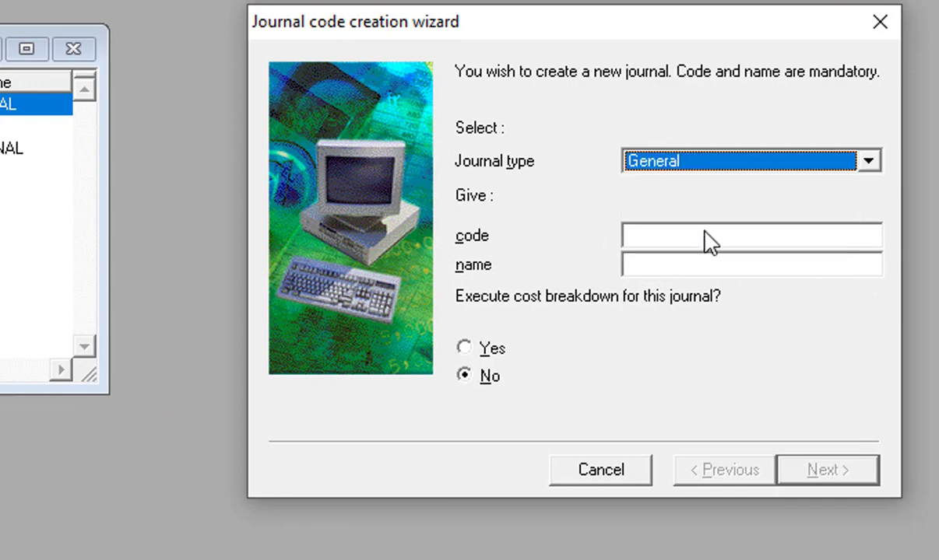
click(705, 234)
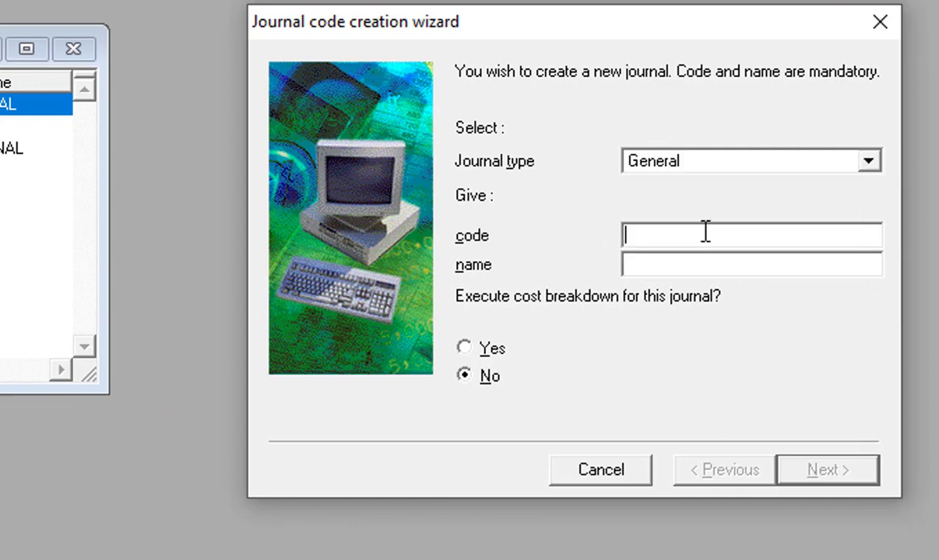
text(GEN)
key(Tab)
text(GEN)
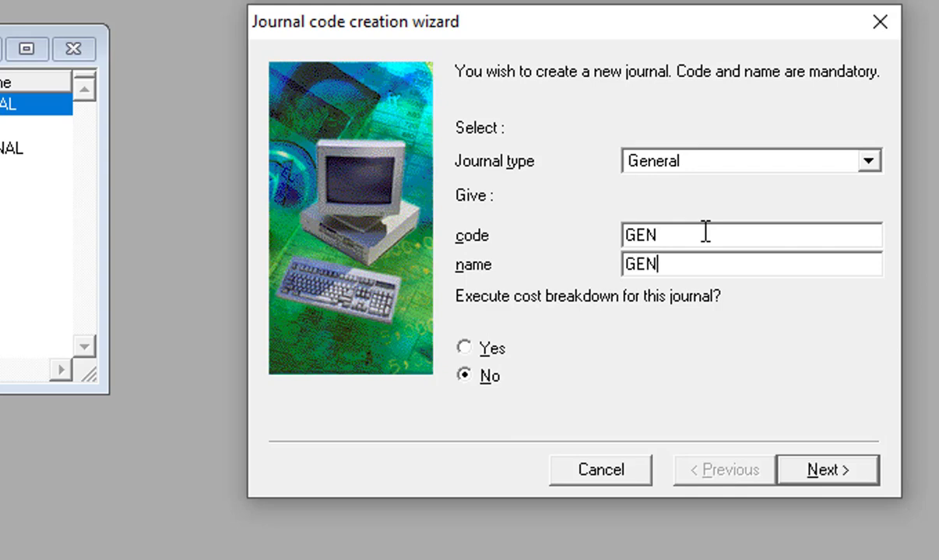
text(ERAL JOU)
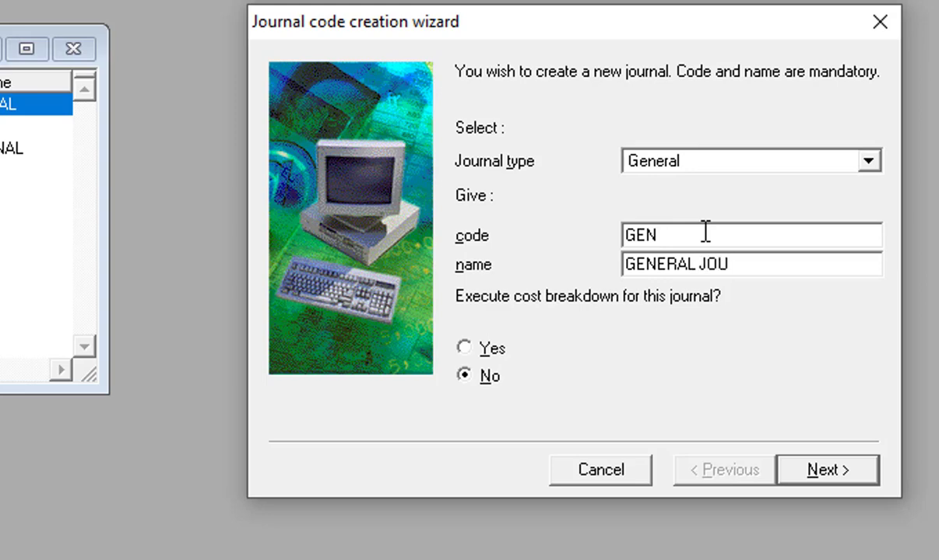
text(NAL)
key(BackSpace)
key(BackSpace)
key(BackSpace)
text(RNAL)
click(841, 473)
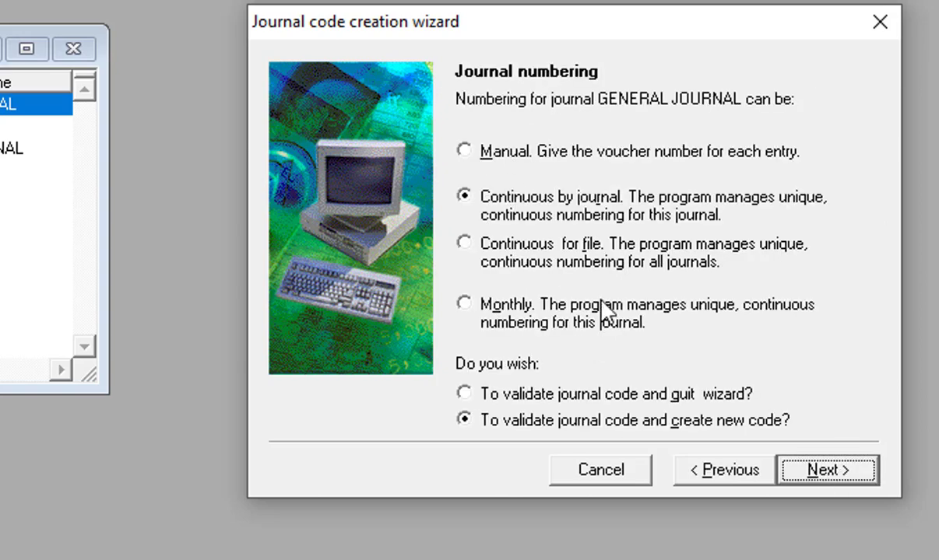
click(823, 473)
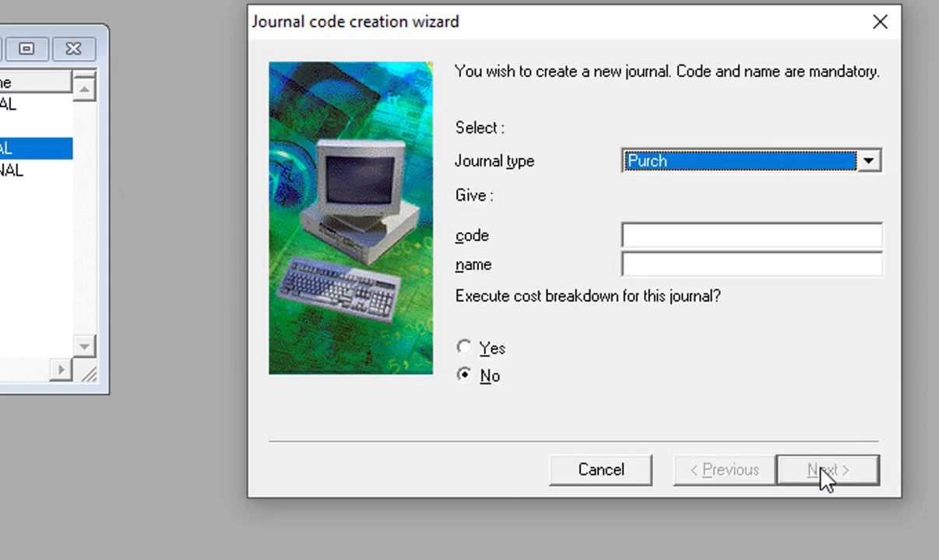
- Create Position-type journal BS named BALANCESHEET with default numbering
click(869, 161)
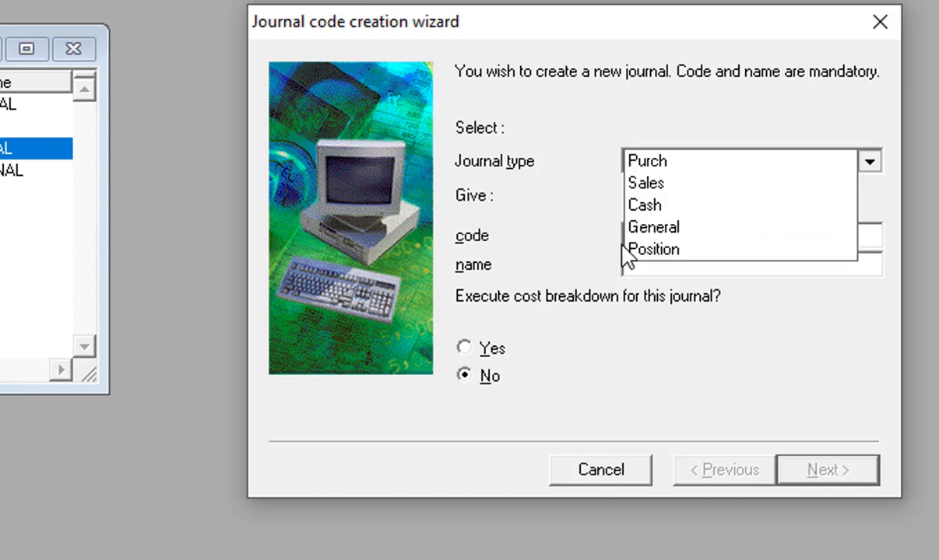
click(656, 246)
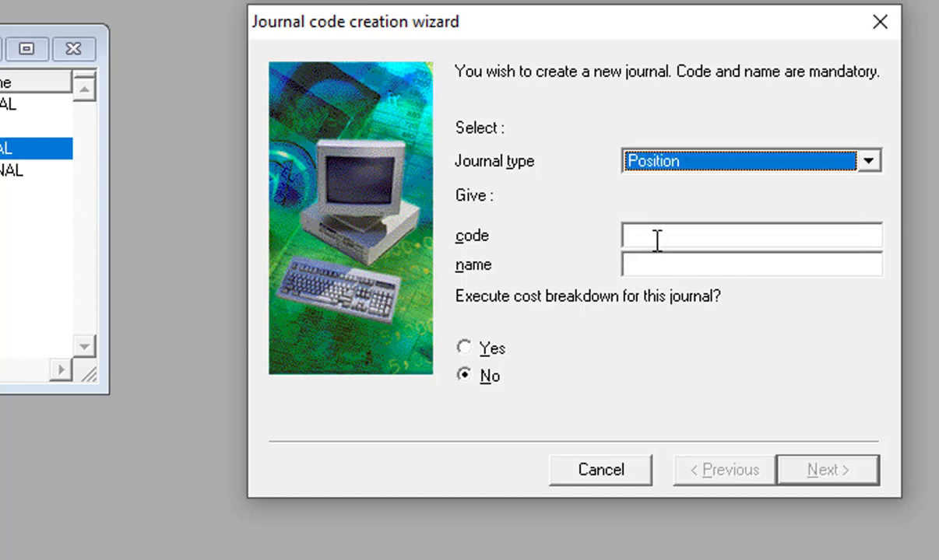
click(657, 240)
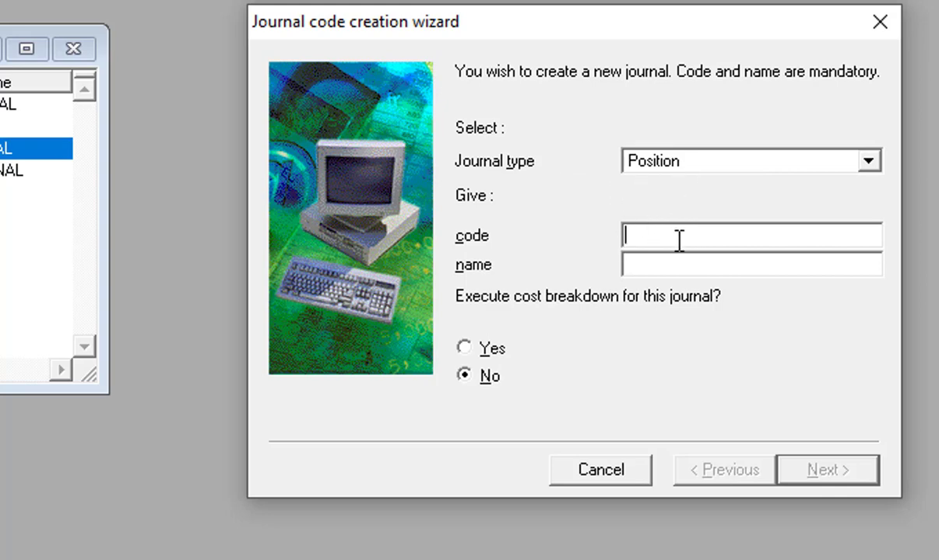
text(B)
text(.)
text(S)
click(708, 265)
text(BA)
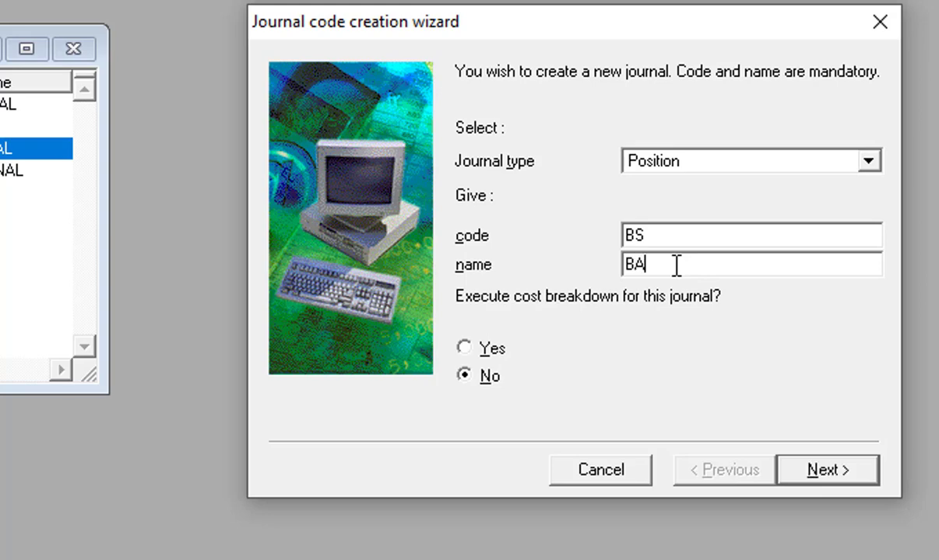
text(LANCESHEET)
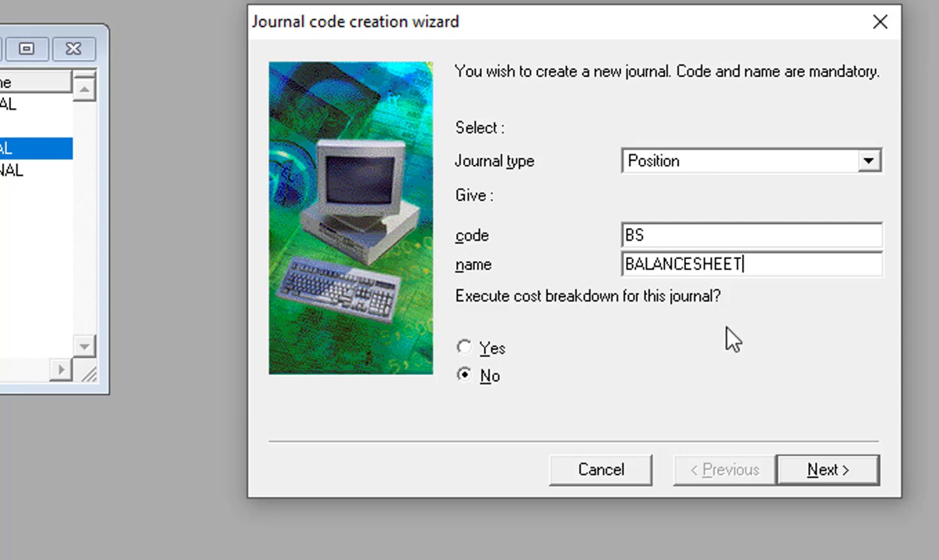
click(827, 470)
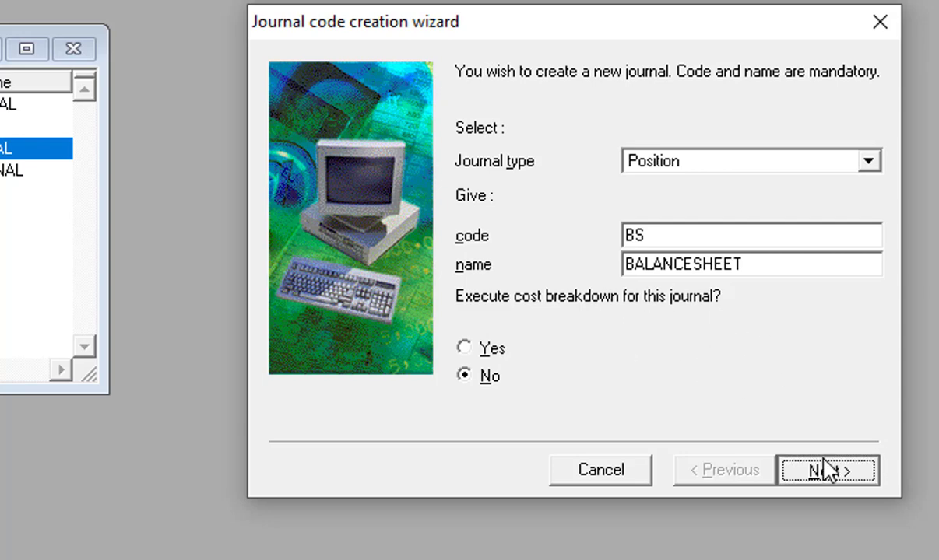
click(826, 469)
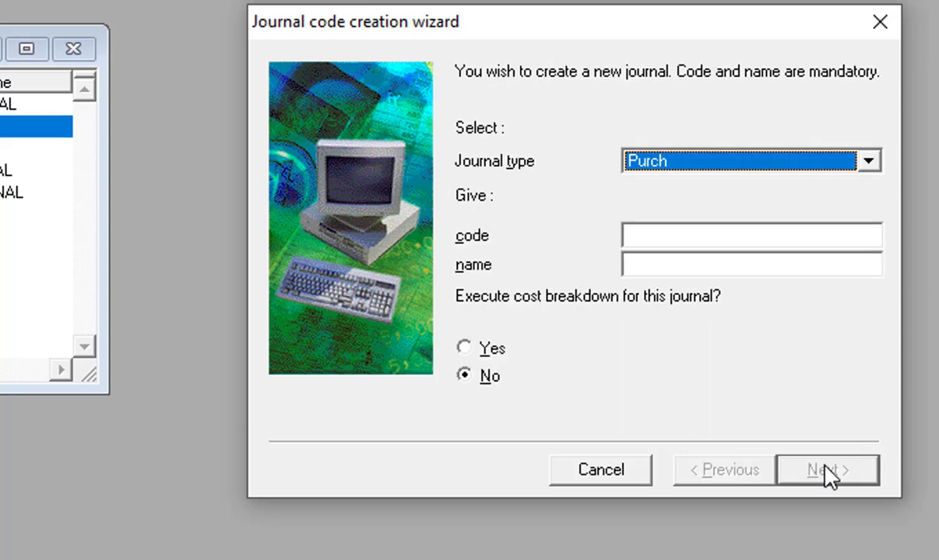
click(867, 164)
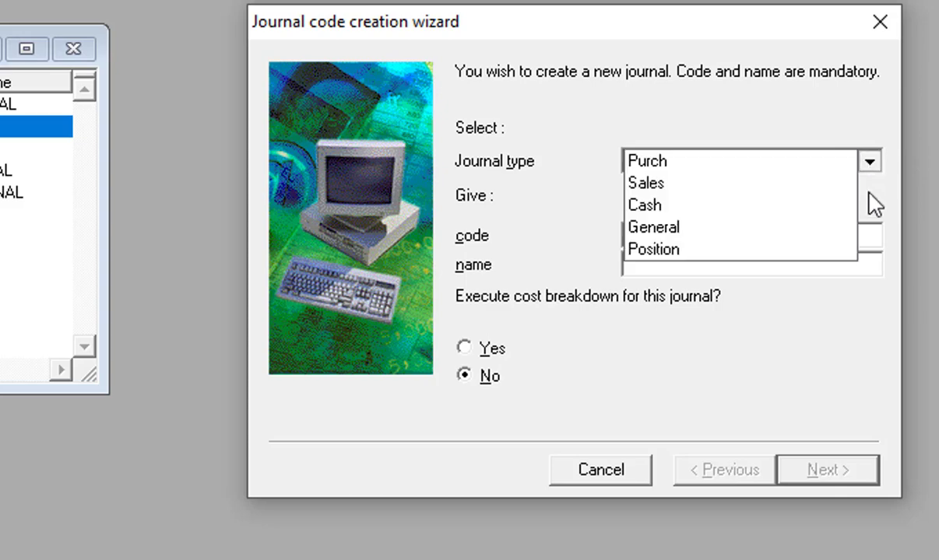
click(776, 314)
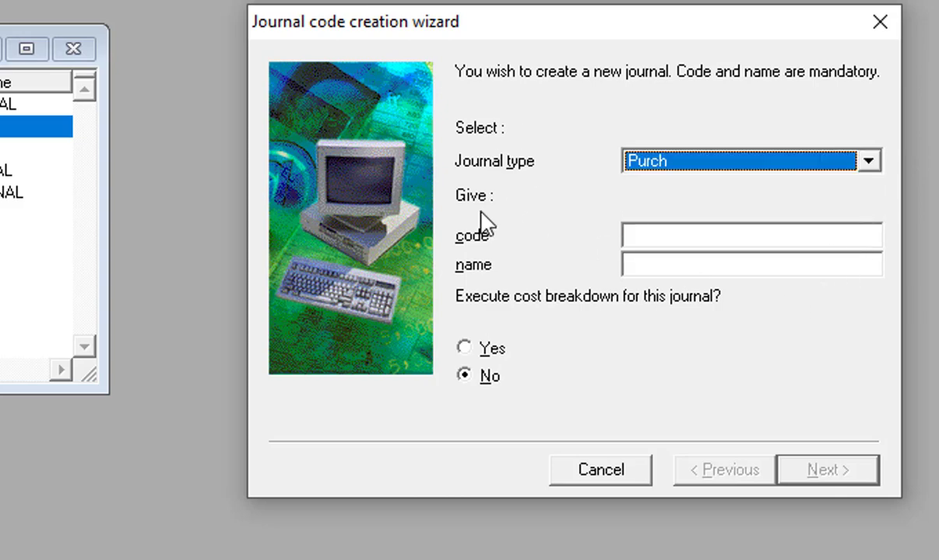